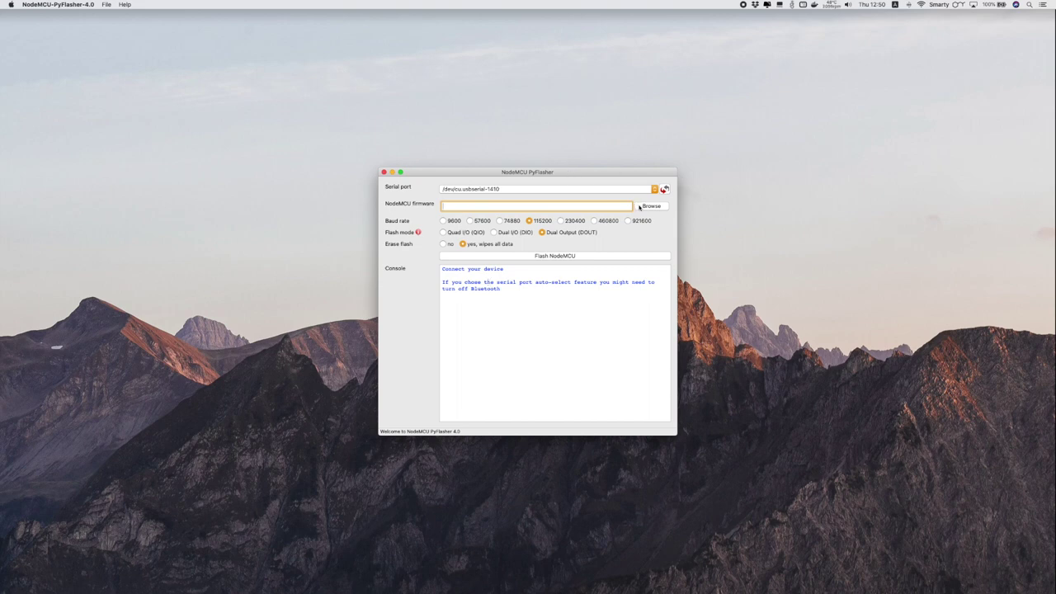
Flash haaboot.bin from the HAA folder onto the Sonoff over /dev/cu.usbserial-1410
left_click(640, 207)
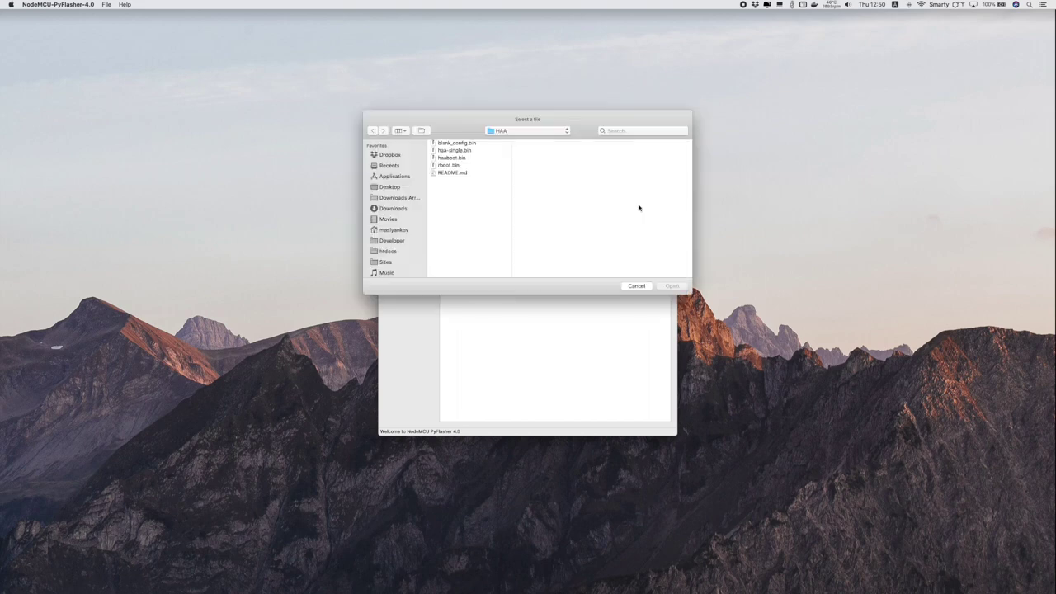
double_click(456, 158)
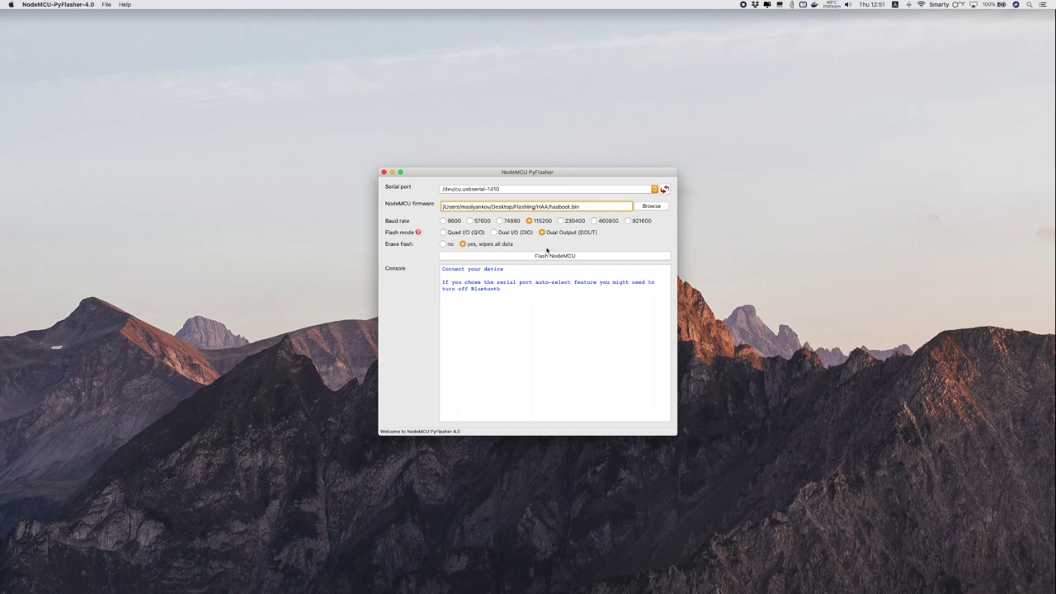
left_click(546, 256)
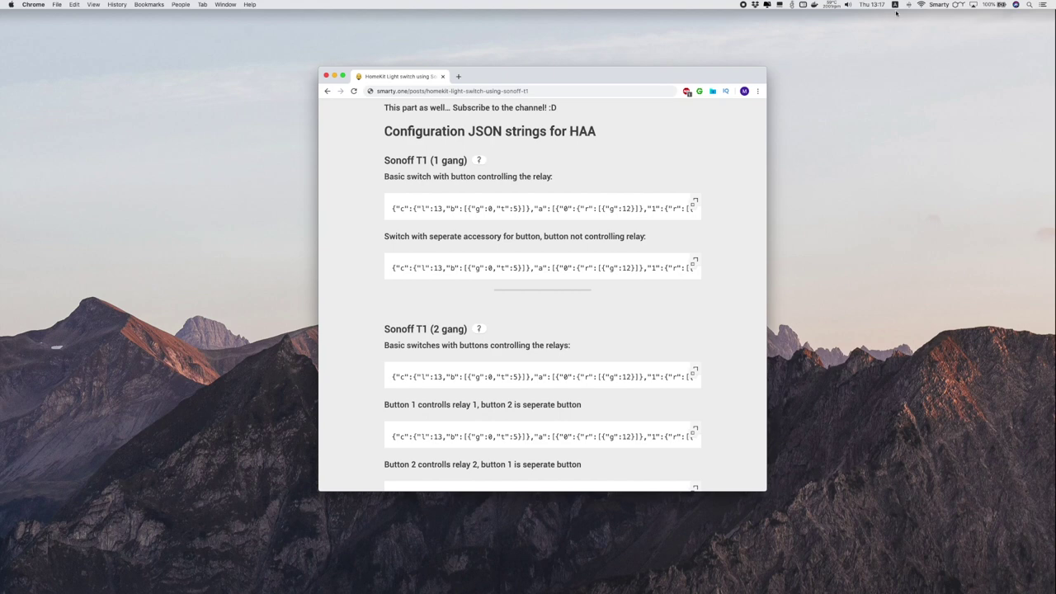
Try joining the HAA-A1B0F3 Wi-Fi network and dismiss the could-not-join alert
left_click(922, 4)
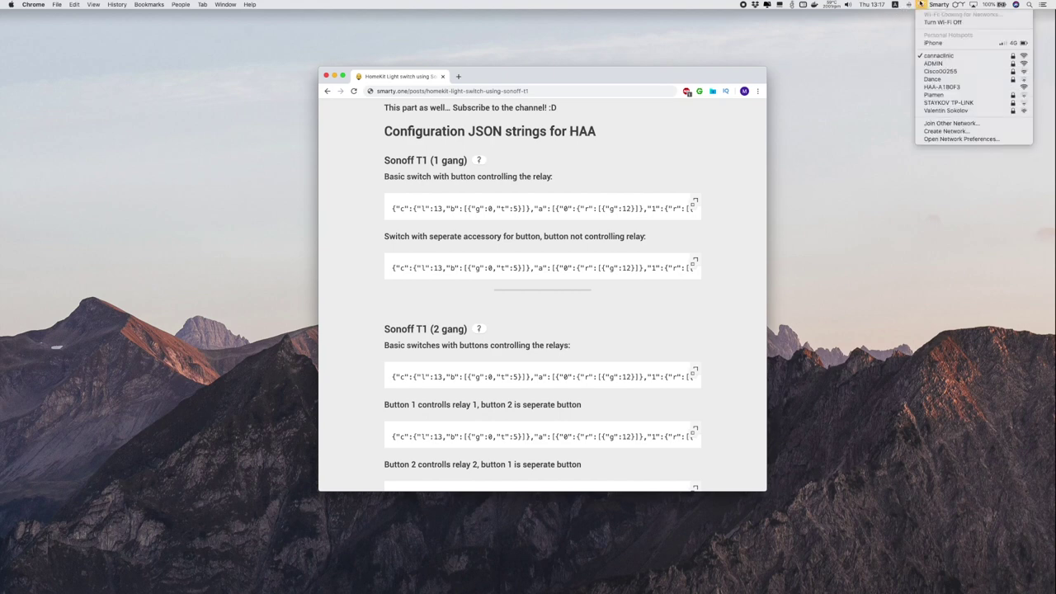
left_click(946, 87)
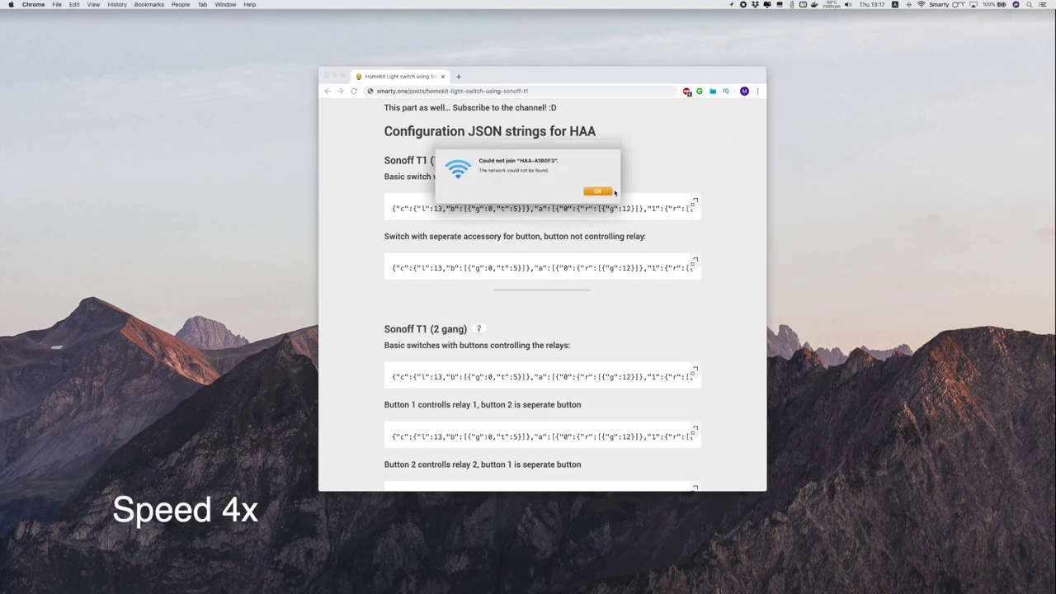
key("Return")
left_click(922, 4)
left_click(921, 5)
left_click(921, 4)
left_click(659, 151)
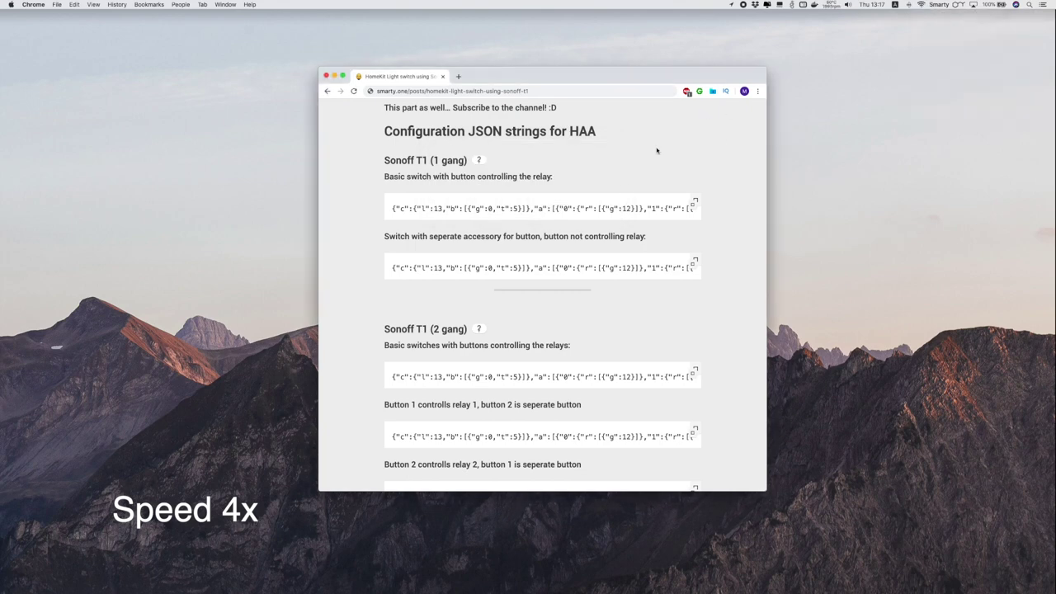
Rejoin HAA-A1B0F3, cancel the captive portal window, and confirm the connection
left_click(921, 4)
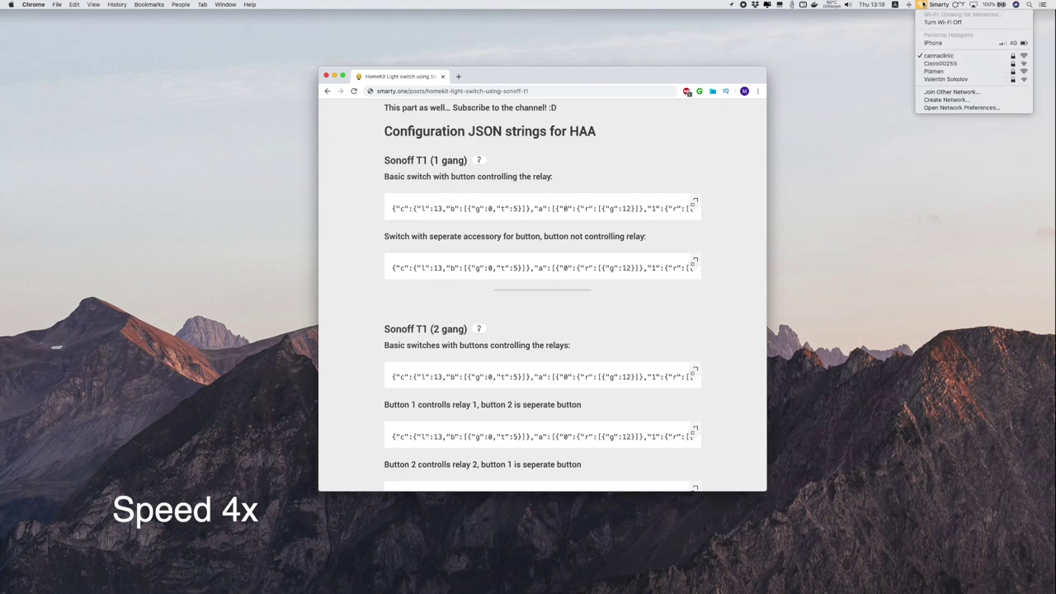
key("Escape")
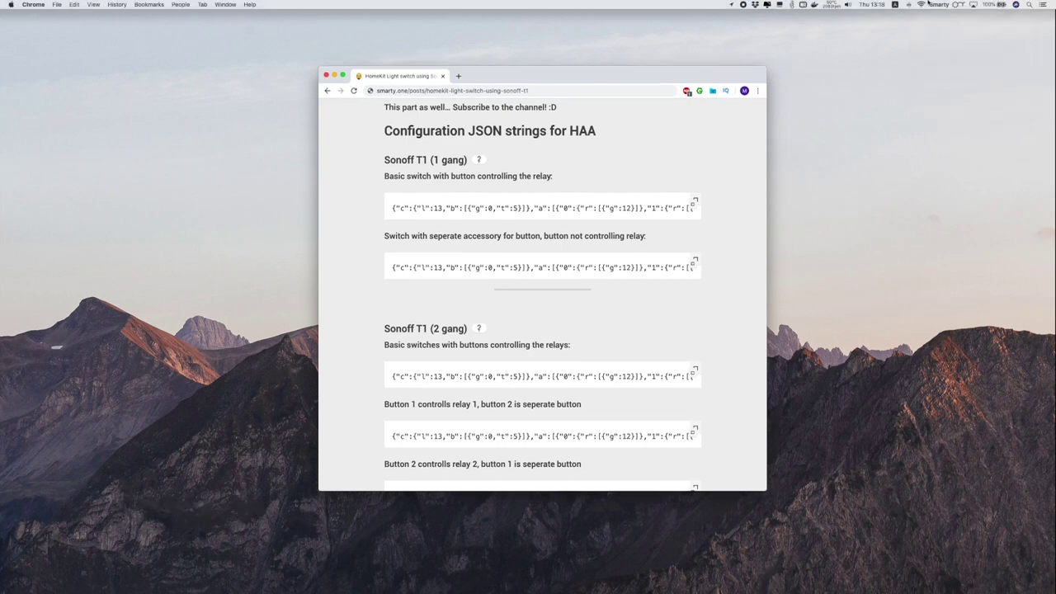
left_click(921, 4)
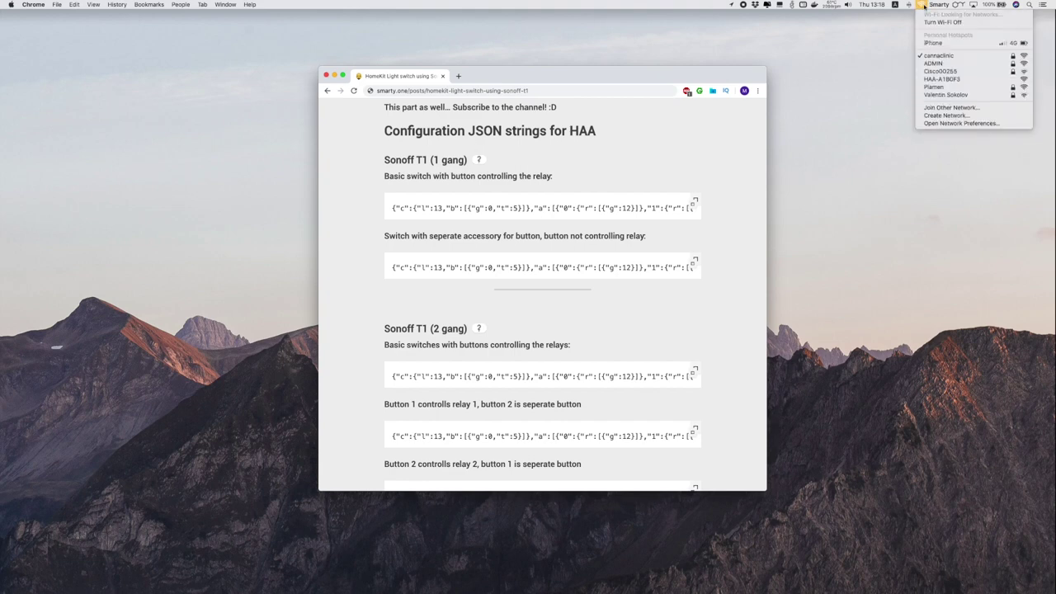
left_click(944, 79)
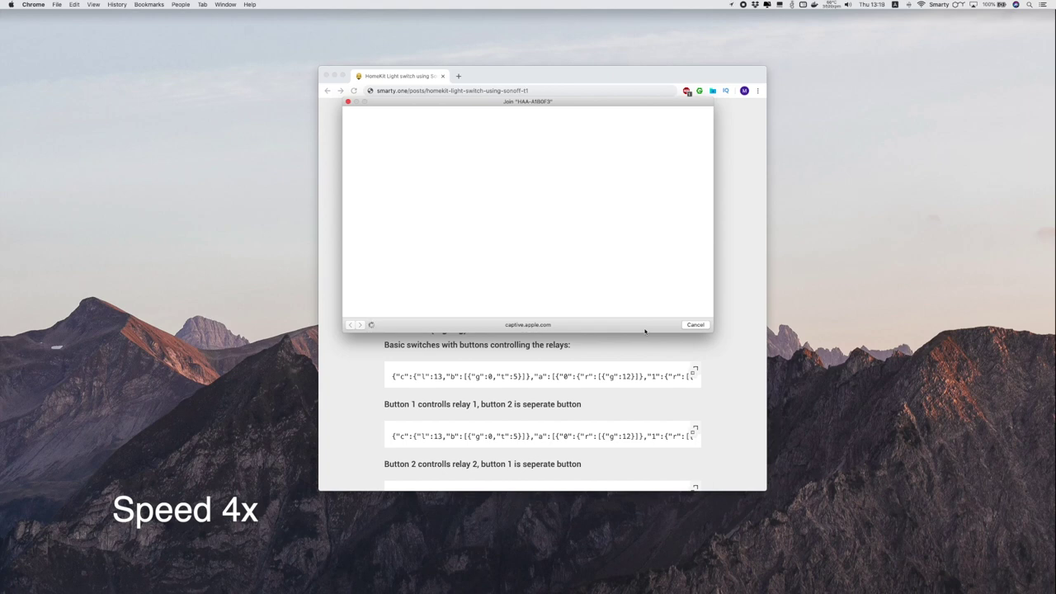
left_click(695, 324)
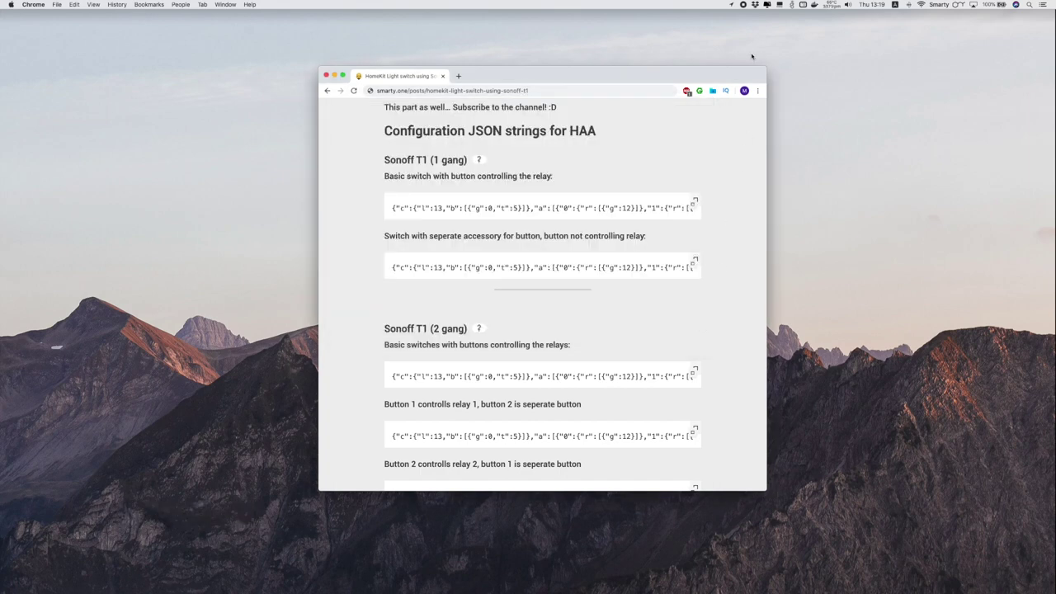
left_click(920, 4)
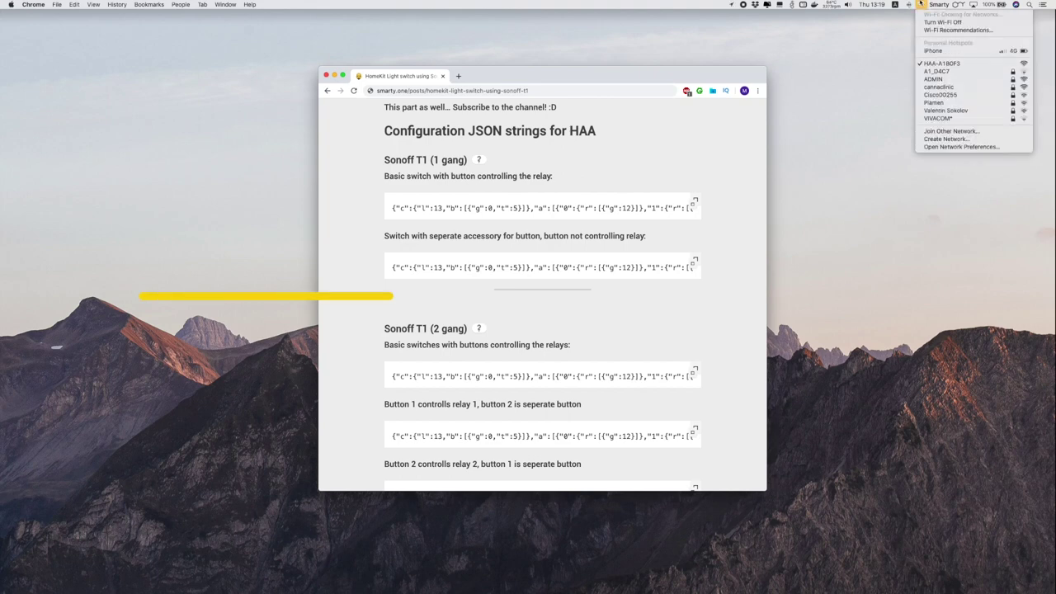
left_click(714, 244)
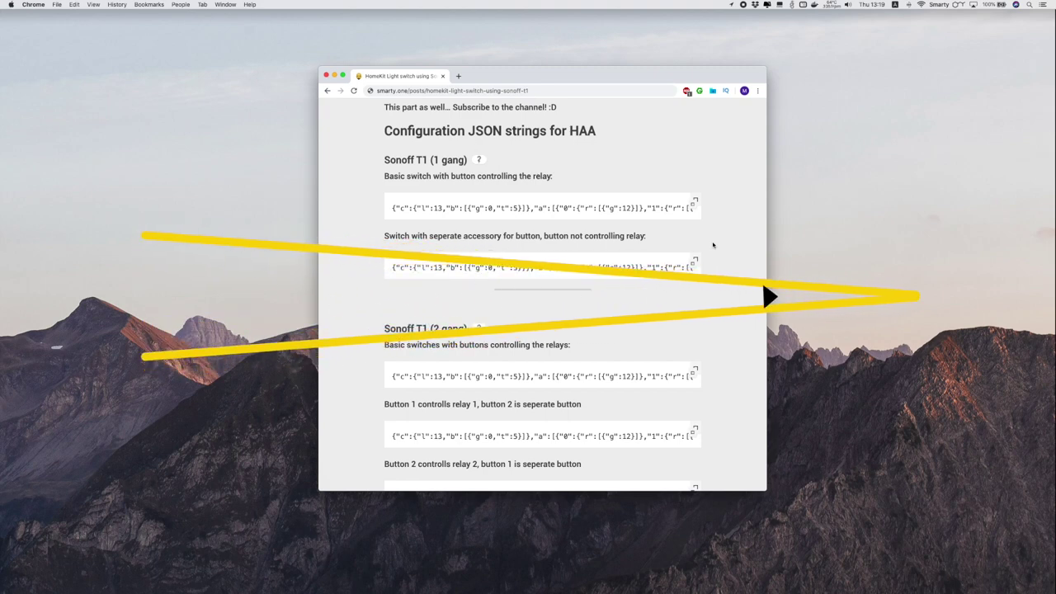
key("super+t")
type("http")
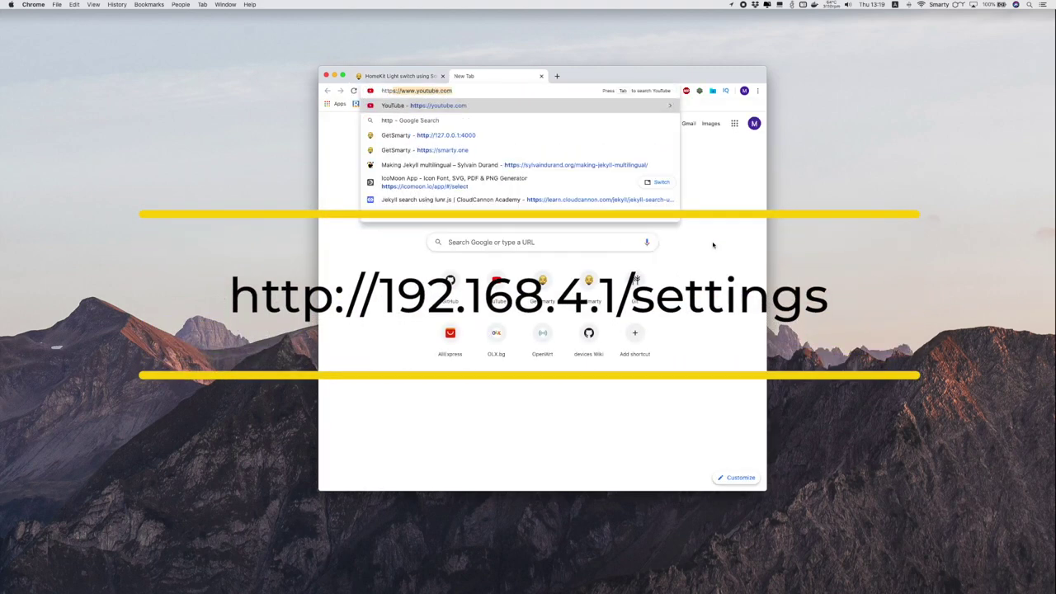
type("://192")
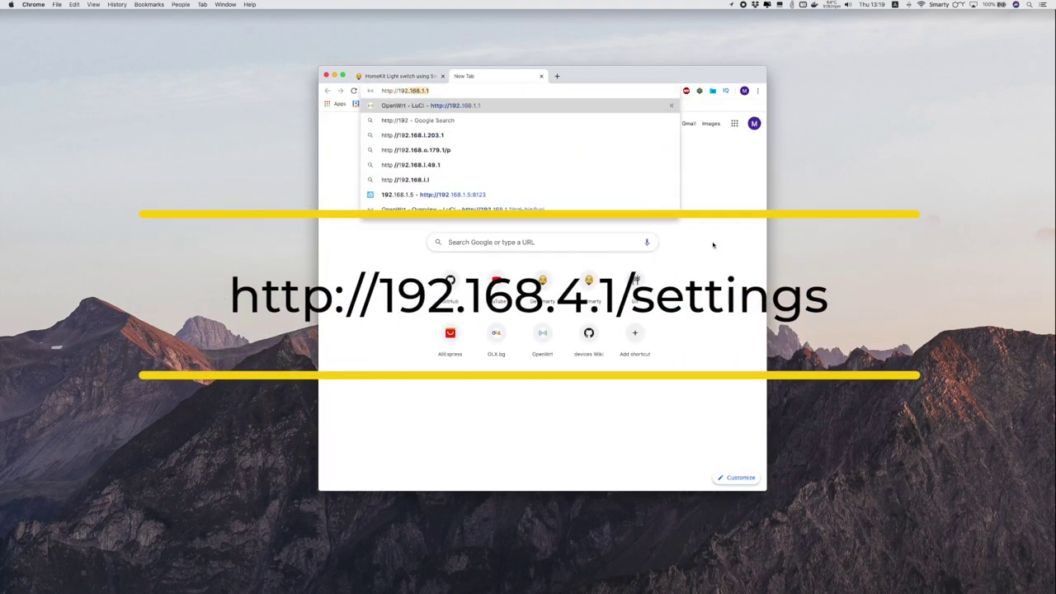
type(".168.")
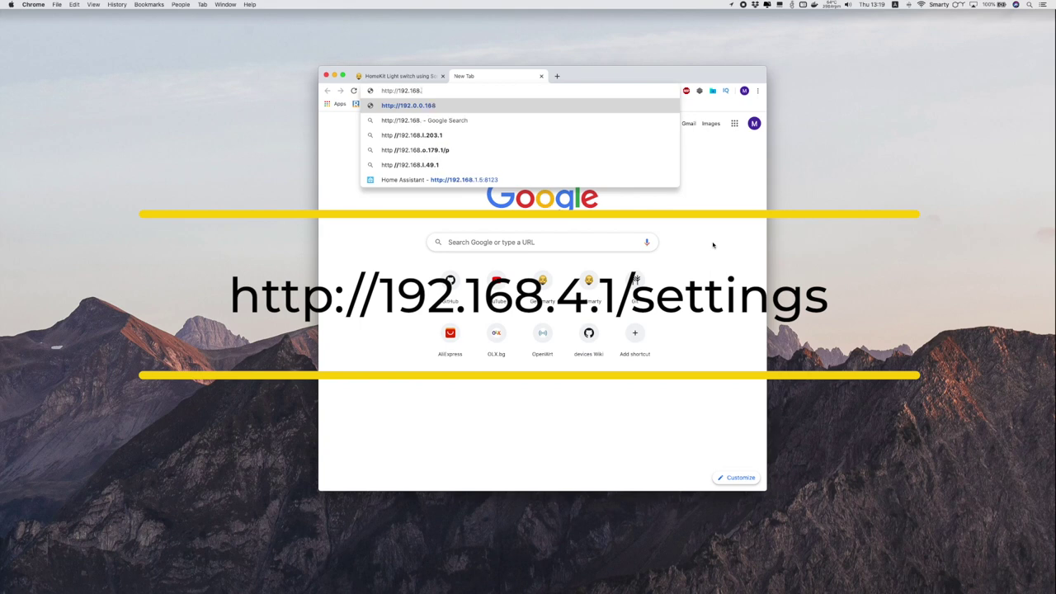
type("4.1")
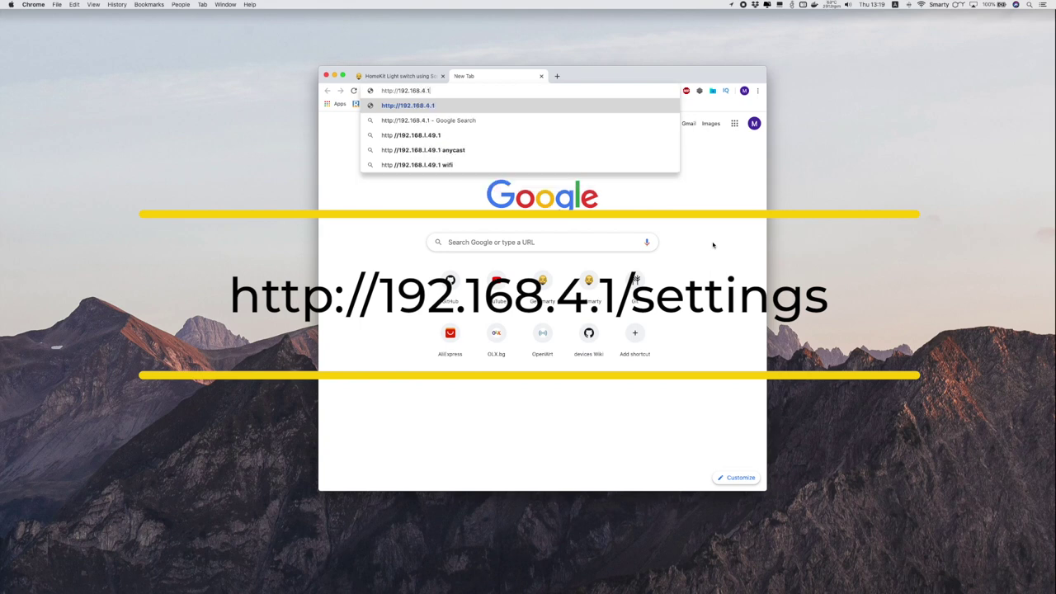
type("/settings")
key("Return")
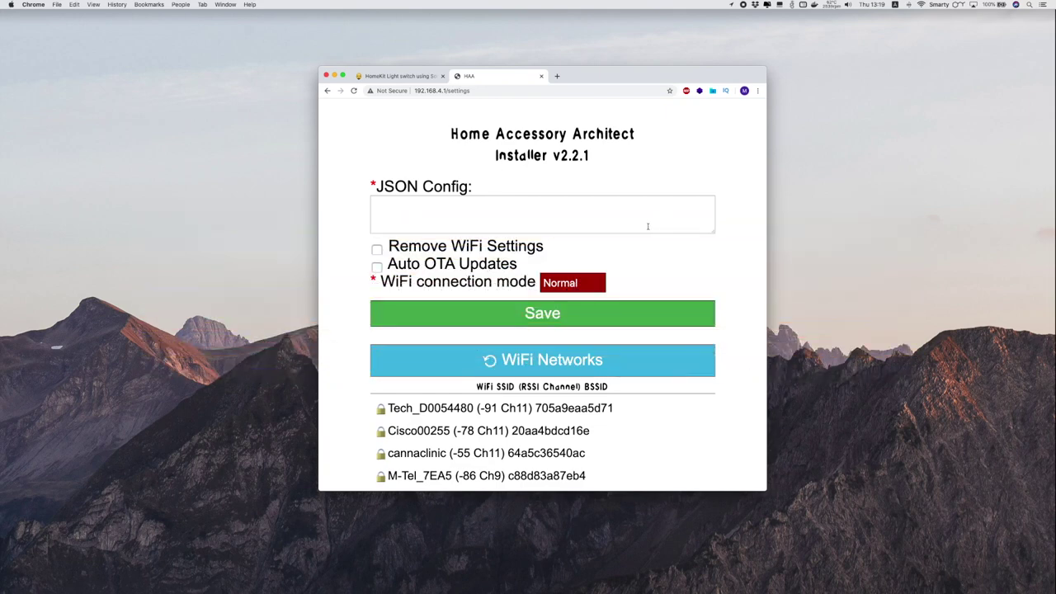
Copy the Sonoff T1 2-gang JSON from the blog into the JSON Config field
left_click(400, 76)
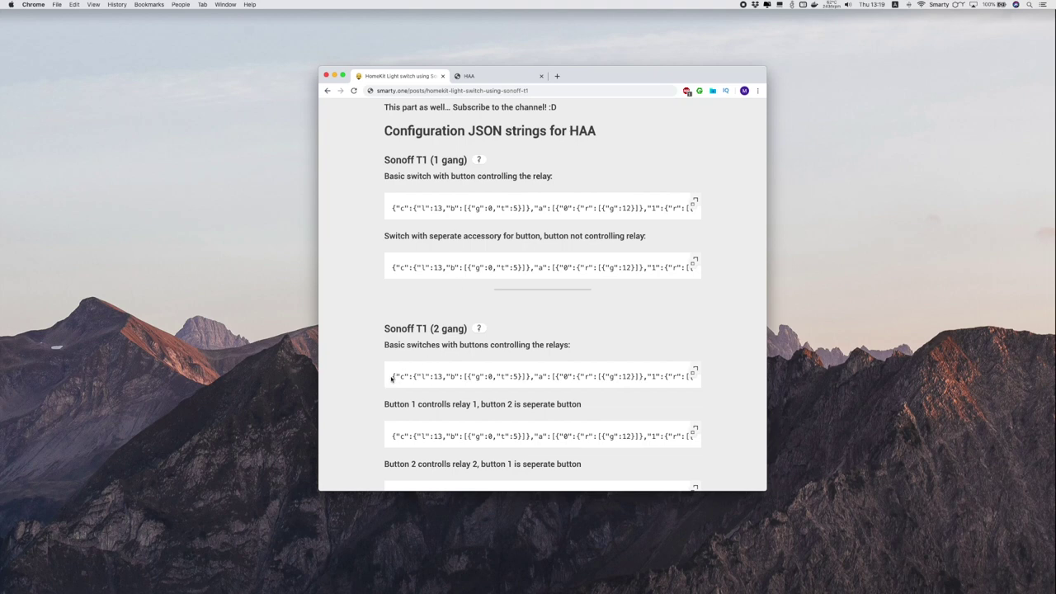
left_click_drag(392, 377, 720, 376)
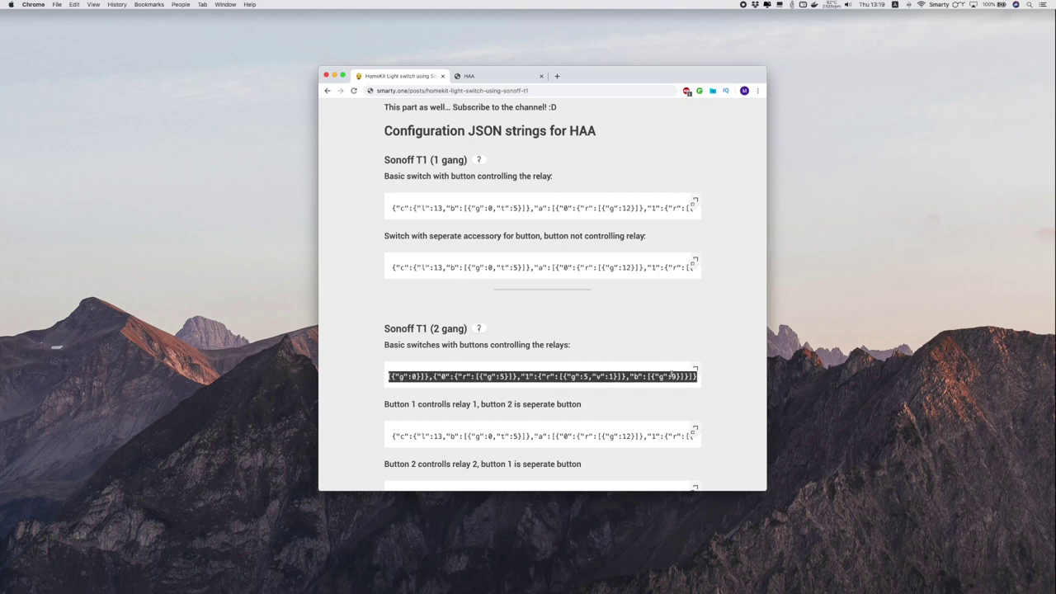
right_click(667, 375)
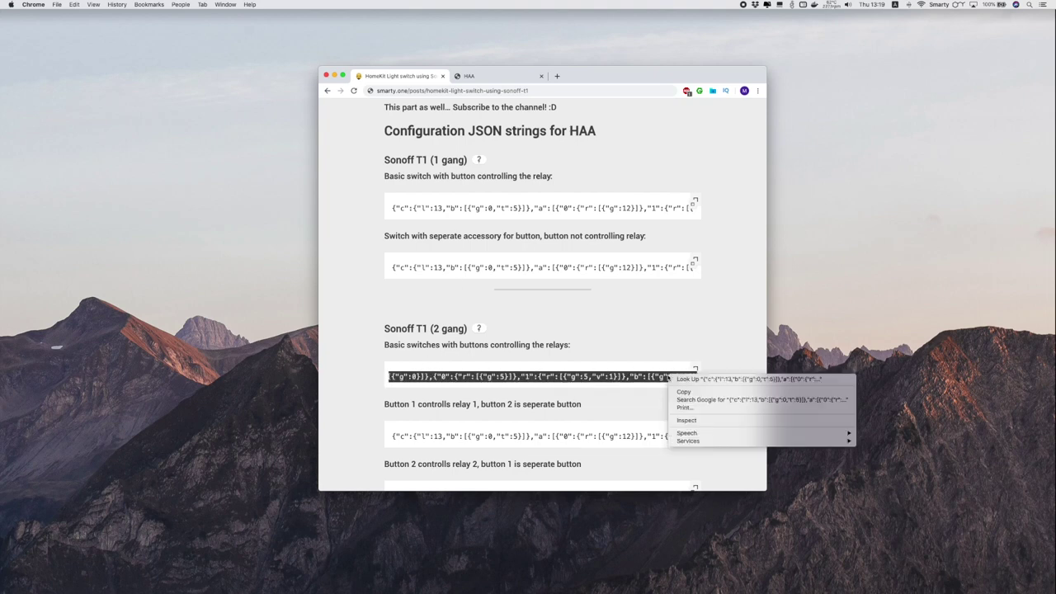
left_click(689, 393)
left_click(484, 73)
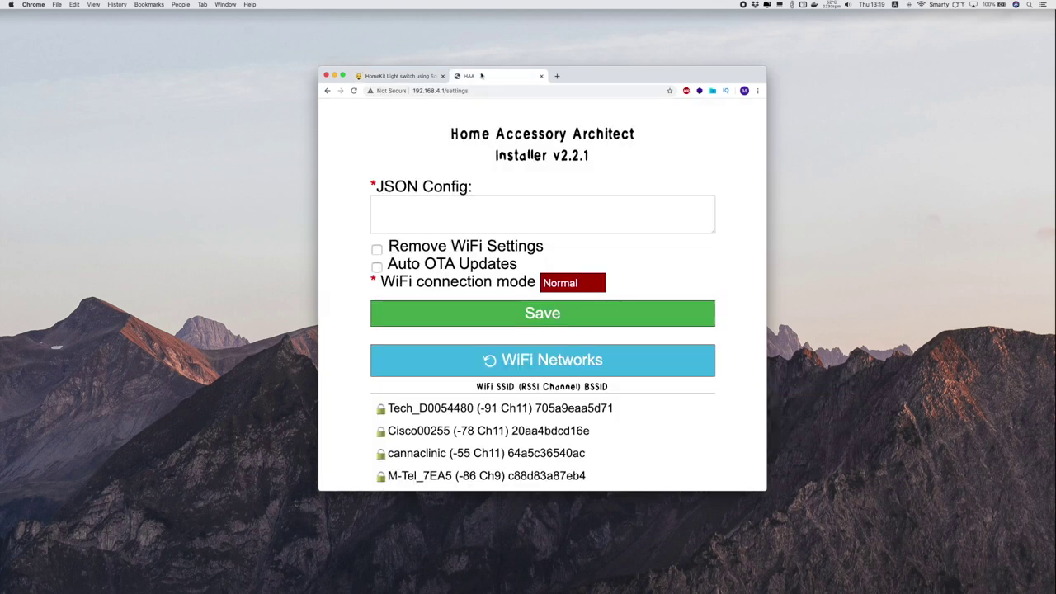
right_click(461, 208)
left_click(482, 262)
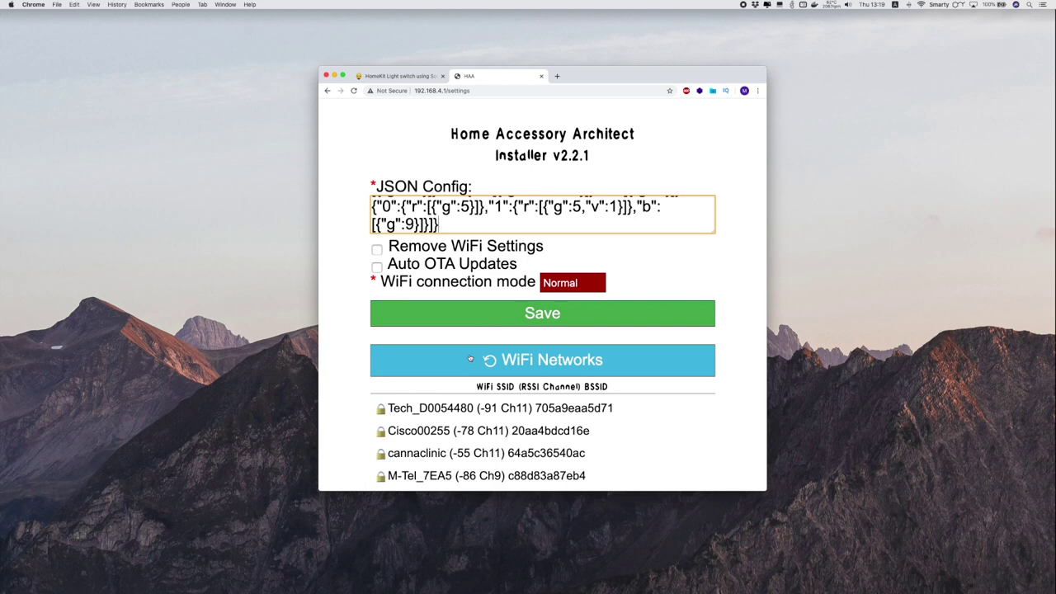
Select the cannaclinic network, enter its Wi-Fi password, and save the configuration
scroll(467, 362, "down", 3)
left_click(446, 405)
scroll(443, 400, "down", 4)
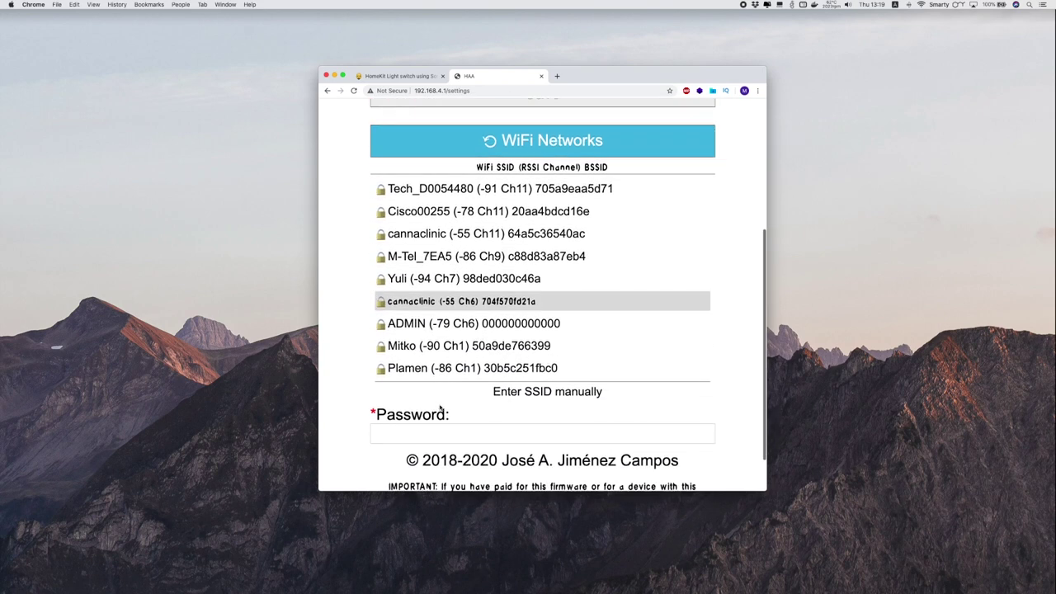
left_click(443, 396)
type("•••••••••")
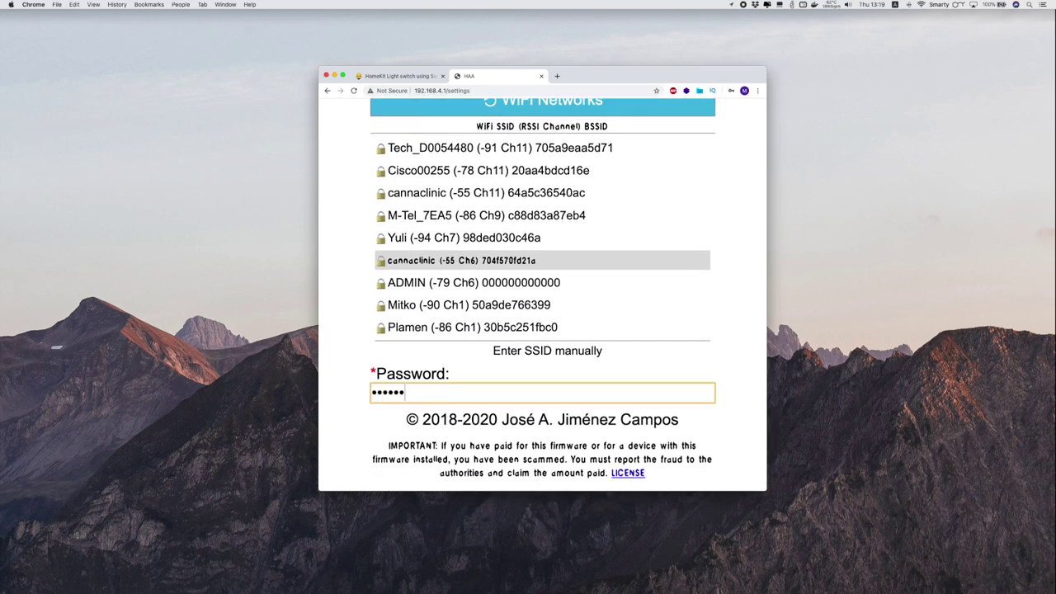
type("••••••")
scroll(474, 387, "up", 6)
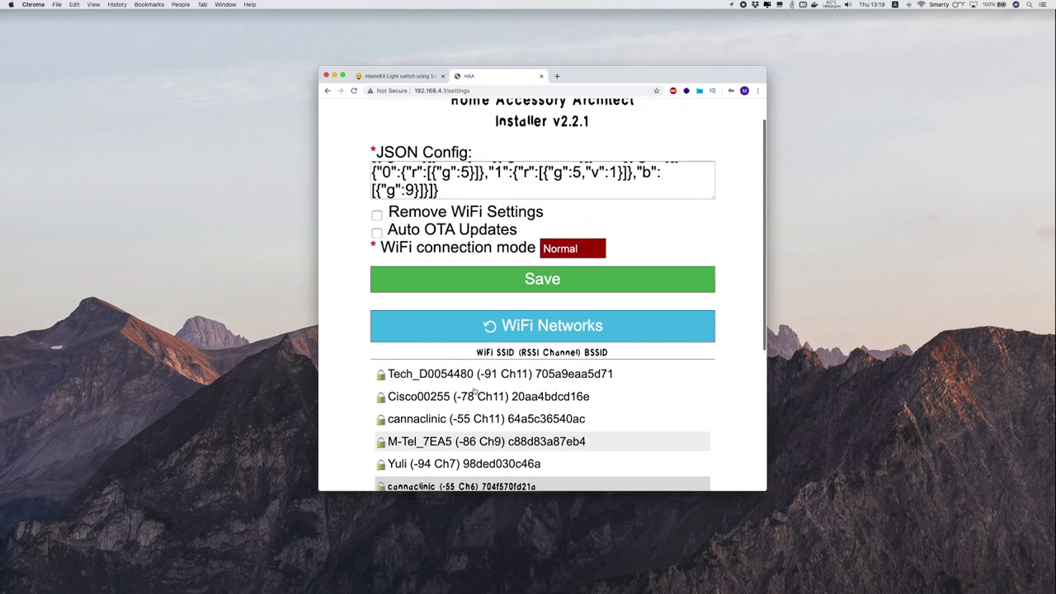
left_click(515, 288)
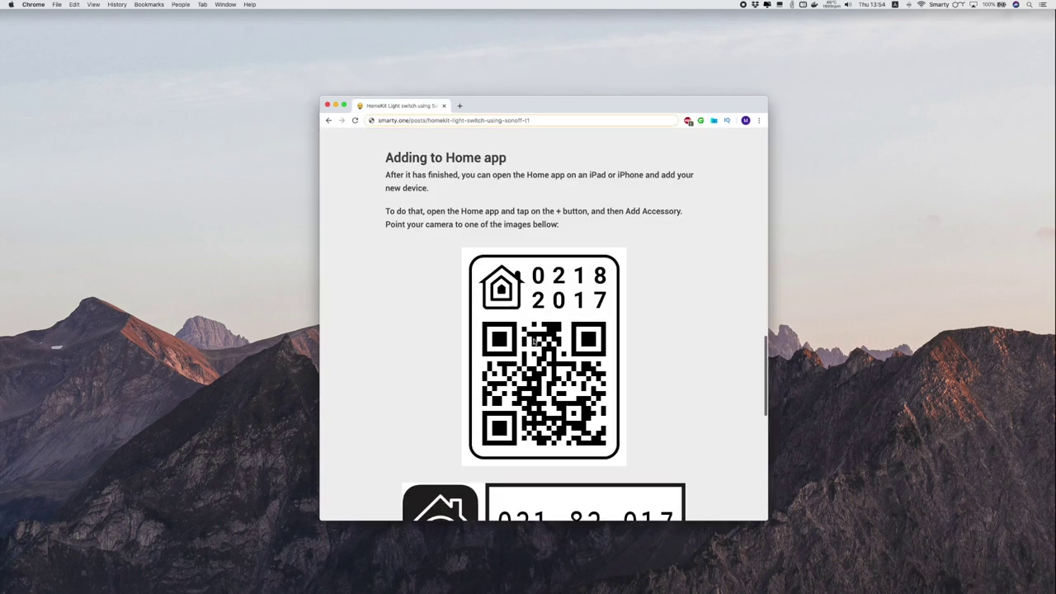
Enter the blog's 8-digit HomeKit setup code to pair the HAA-DC4C23 accessory
scroll(499, 349, "down", 3)
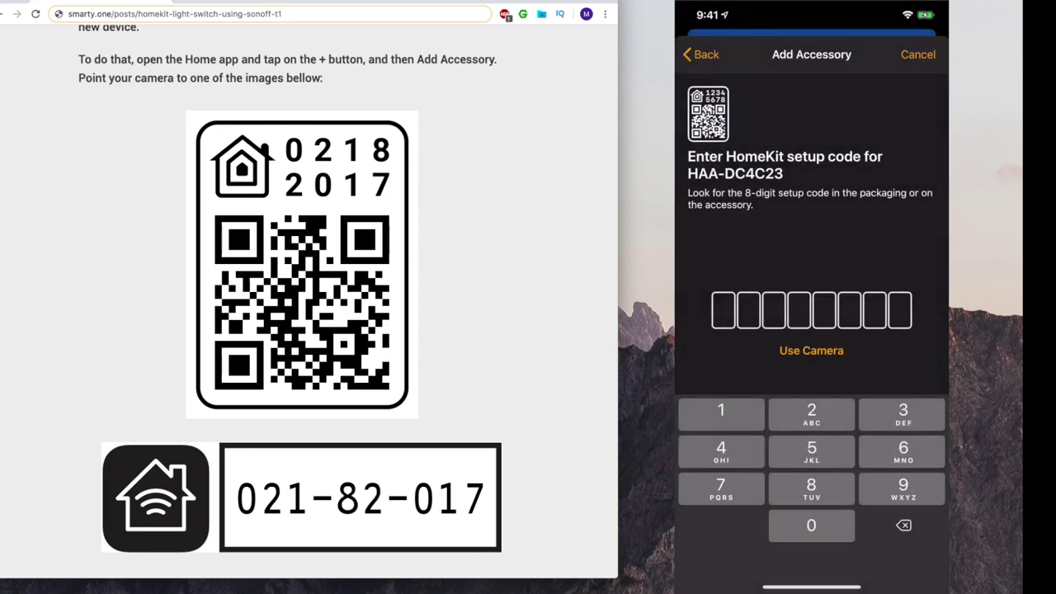
type("02182017")
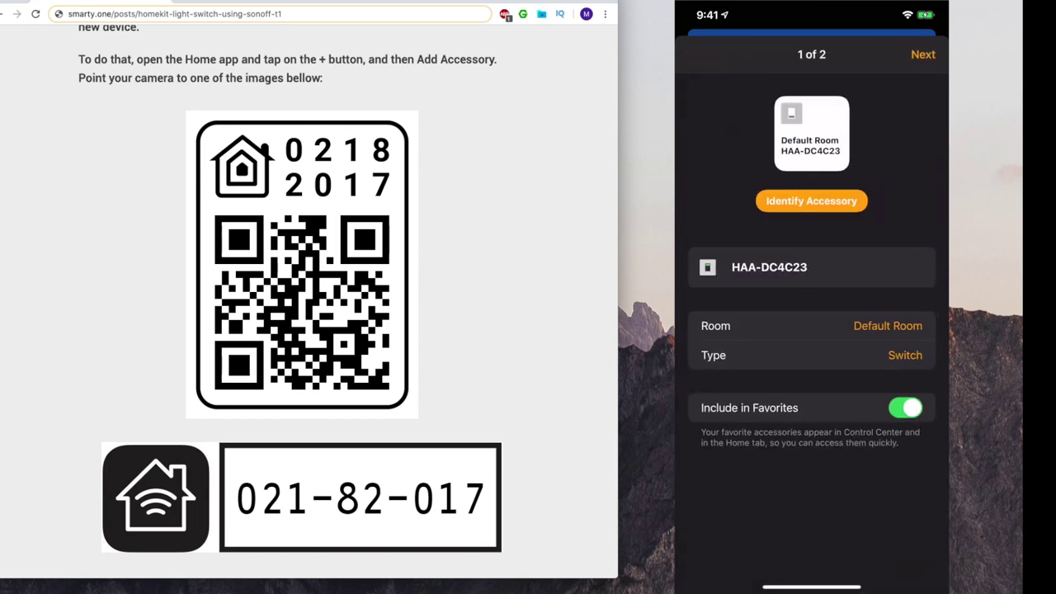
Put the first accessory in the GetSmarty room as a Light
left_click(811, 326)
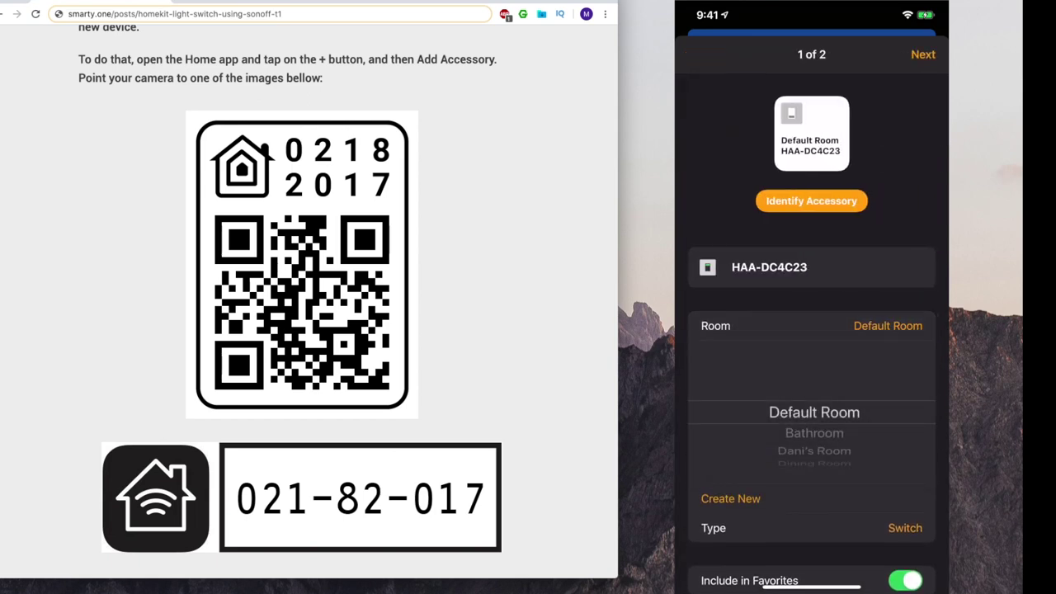
mouse_move(814, 388)
left_mouse_down()
mouse_move(814, 445)
mouse_move(815, 387)
left_mouse_up()
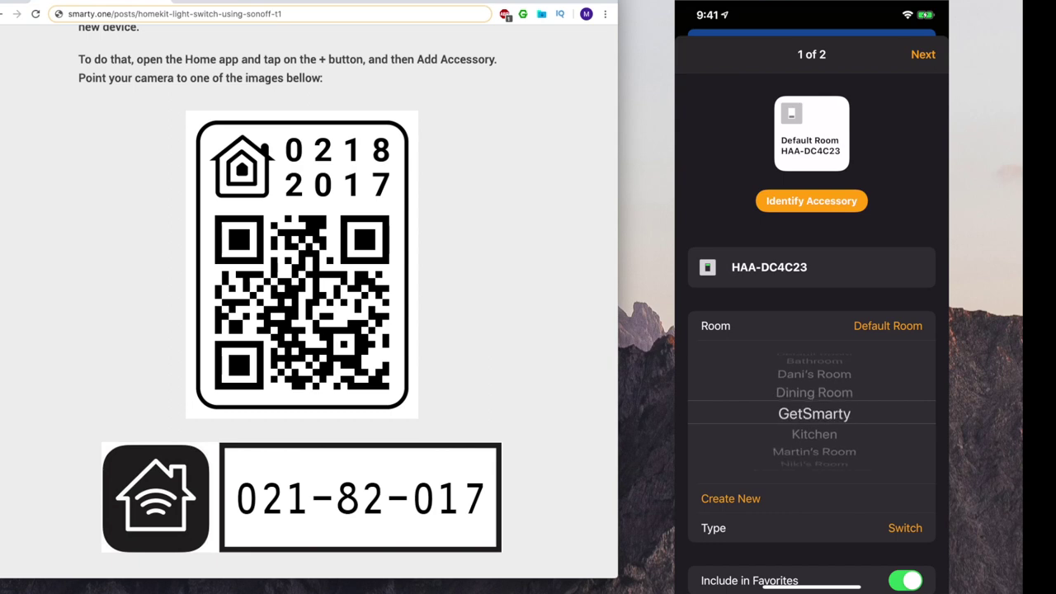
left_click(810, 326)
left_click(811, 355)
left_click(811, 413)
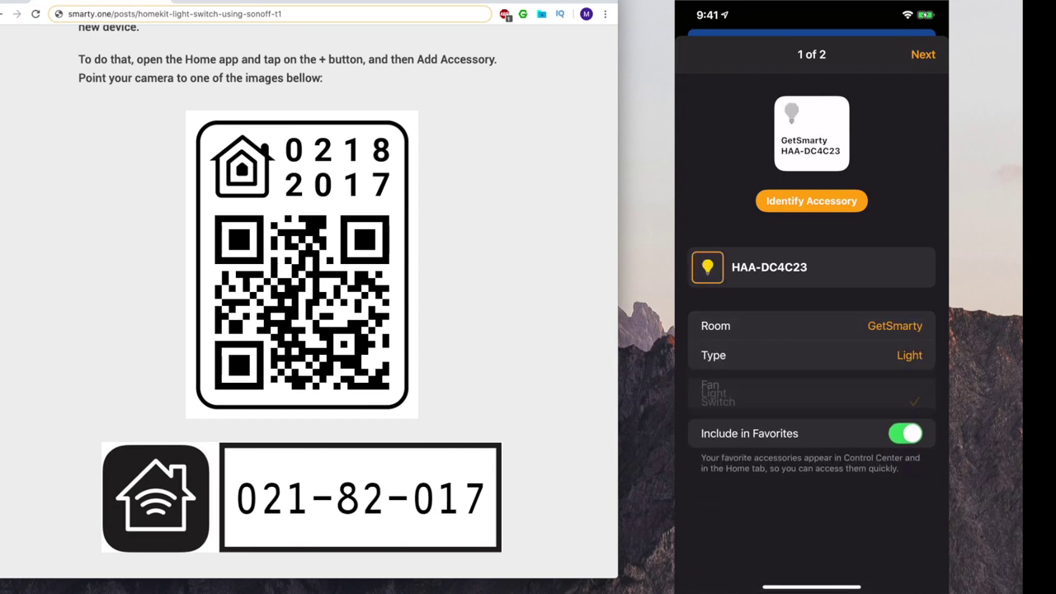
left_click(923, 54)
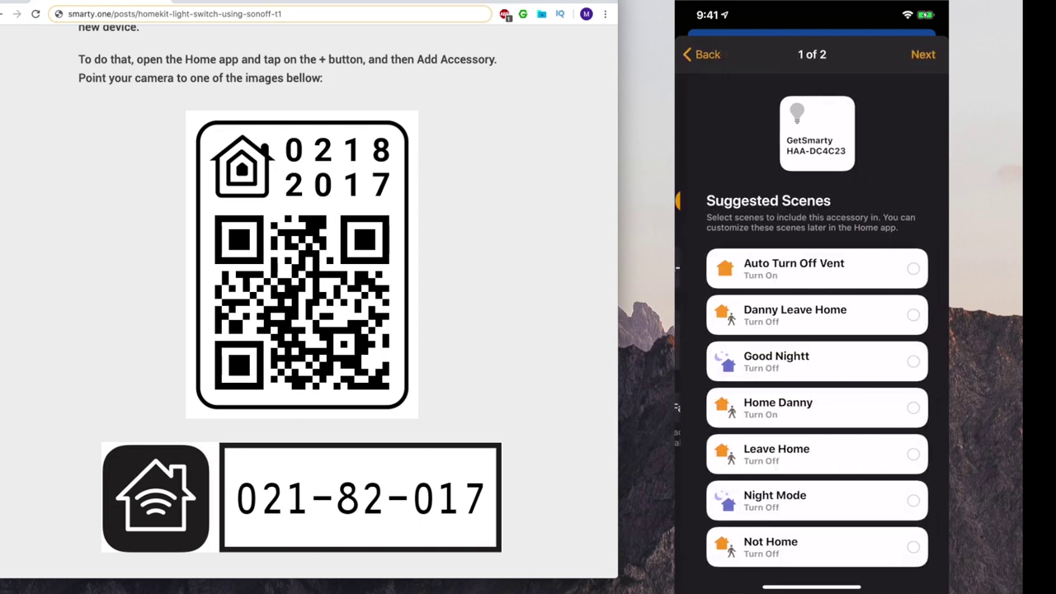
left_click(923, 54)
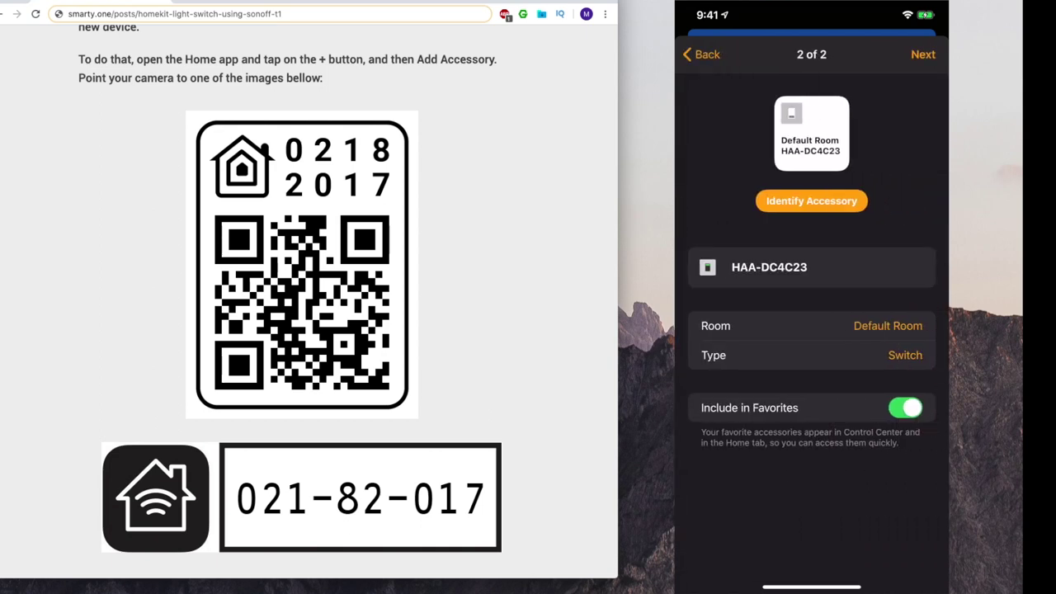
Put the second accessory in GetSmarty as a Fan, finish setup, and check its details
left_click(811, 325)
scroll(813, 412, "down", 5)
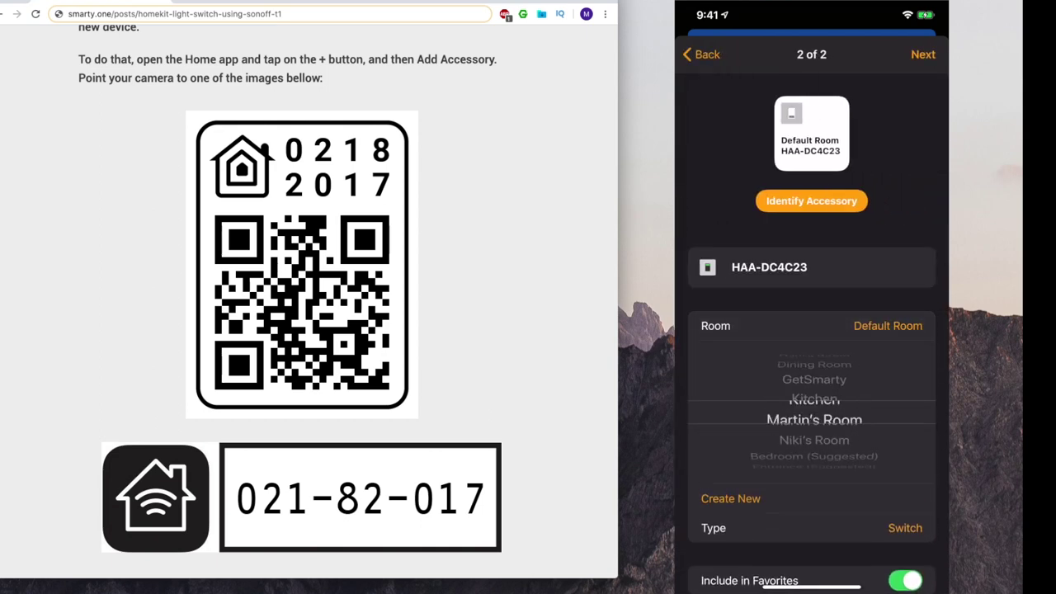
scroll(813, 412, "up", 2)
left_click(811, 325)
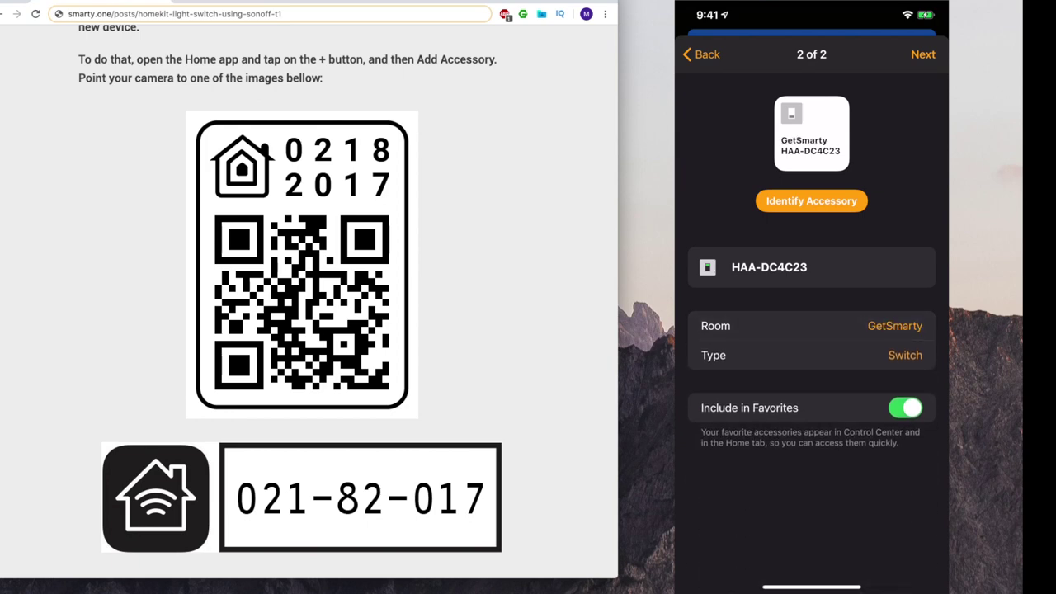
left_click(811, 355)
left_click(811, 385)
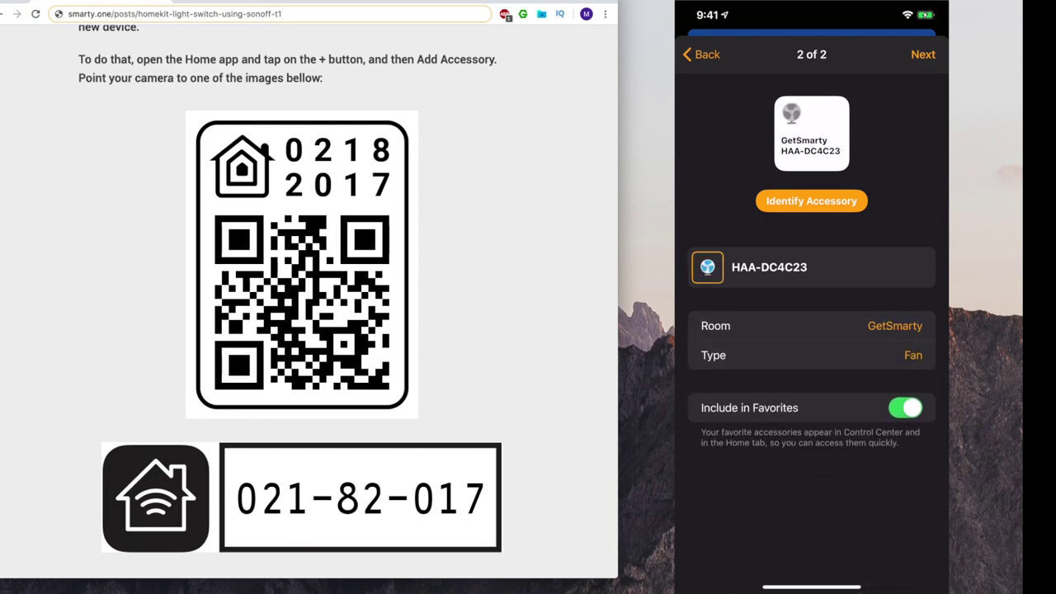
left_click(923, 54)
left_click(922, 54)
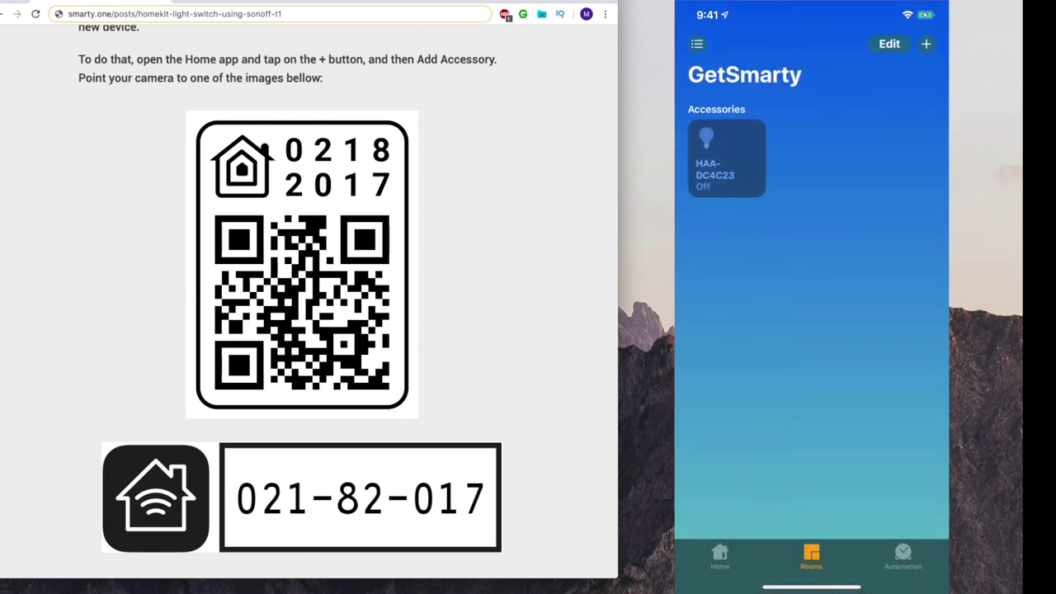
left_click(726, 157)
left_click(925, 55)
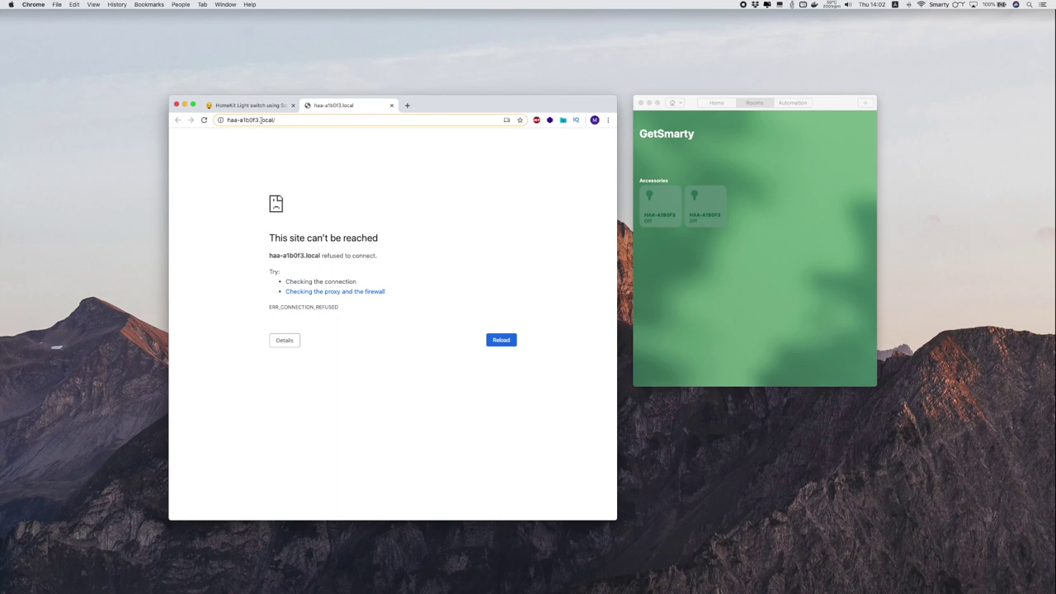
left_click(290, 160)
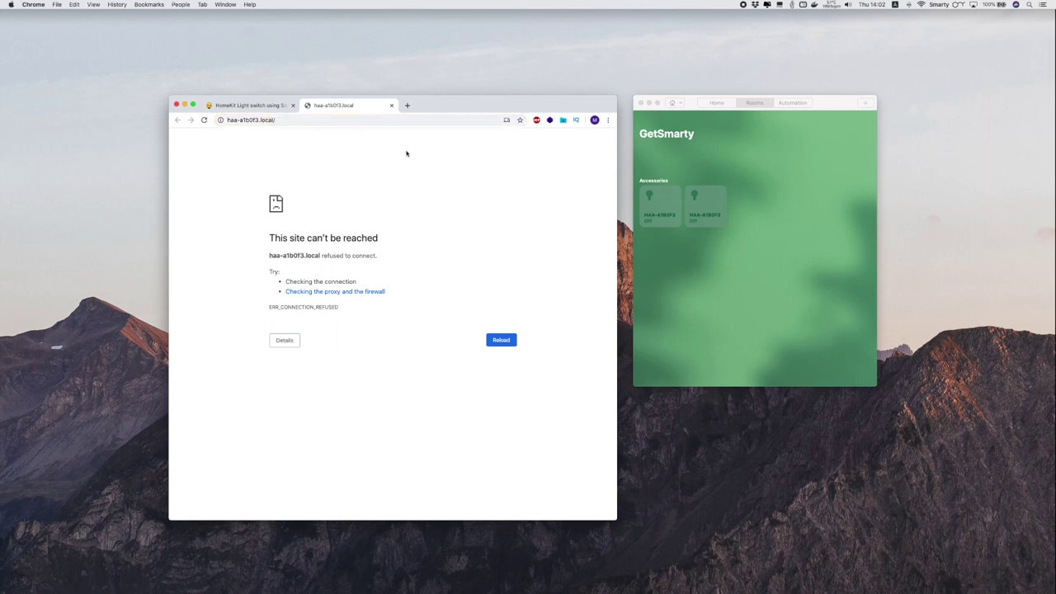
left_click(660, 242)
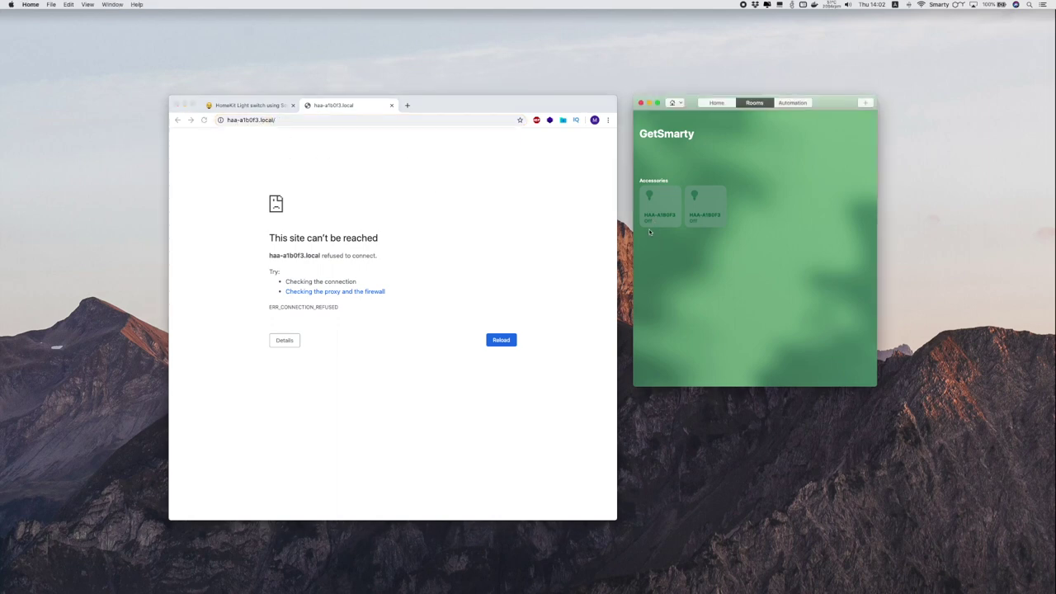
left_click(198, 117)
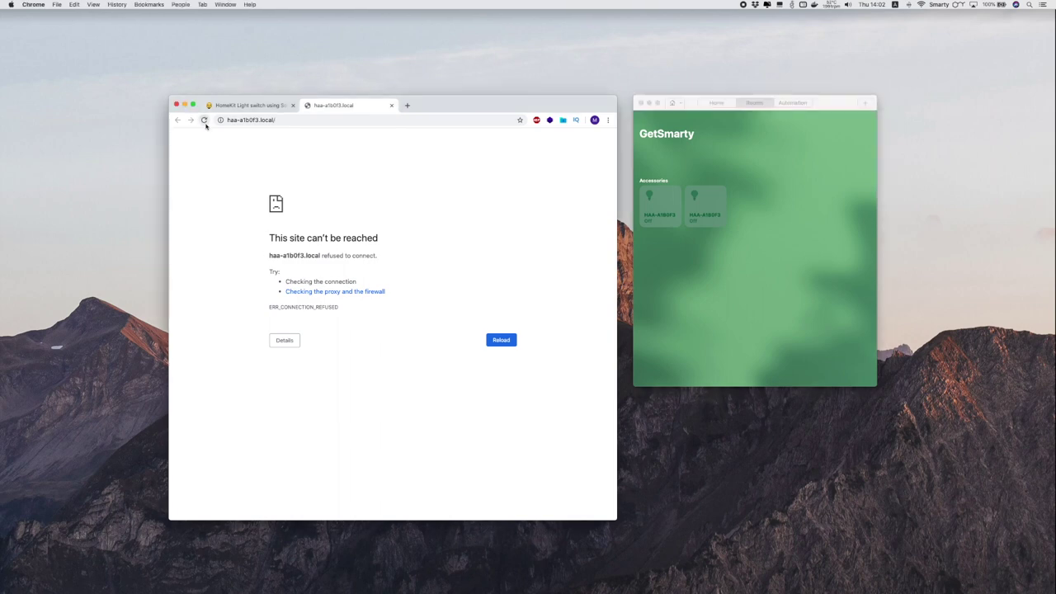
left_click(701, 268)
double_click(659, 203)
left_click(784, 219)
left_click(660, 206)
left_click(665, 220)
left_click(665, 220)
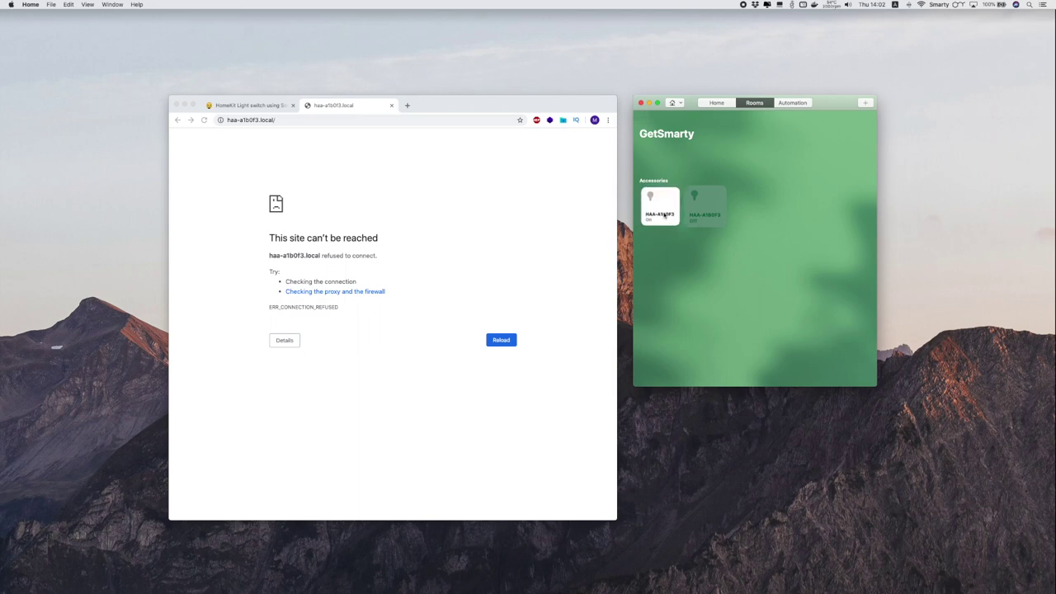
left_click(663, 215)
double_click(663, 215)
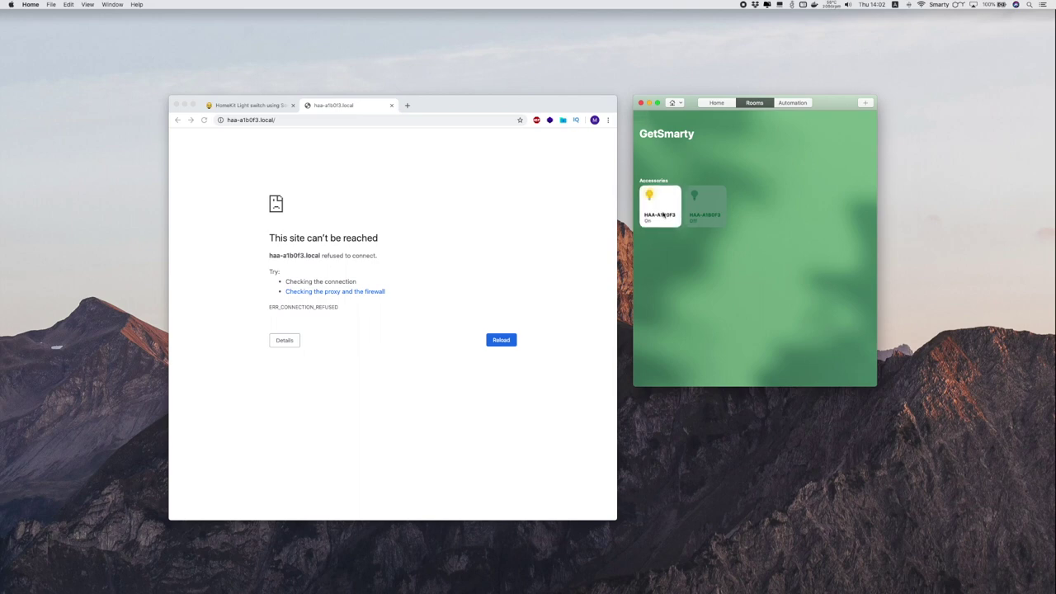
left_click(701, 255)
left_click(701, 255)
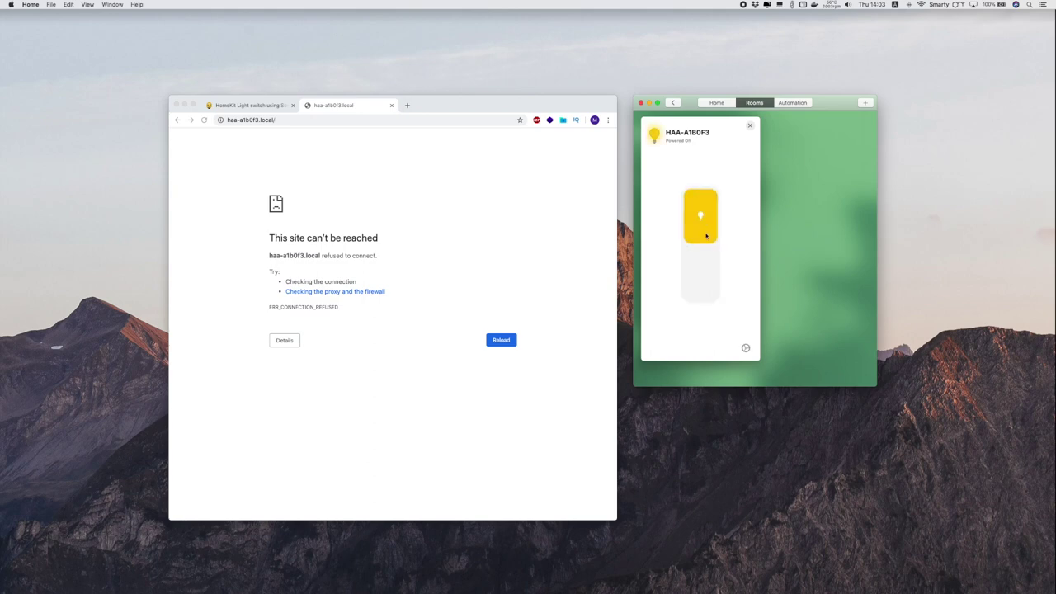
left_click(749, 125)
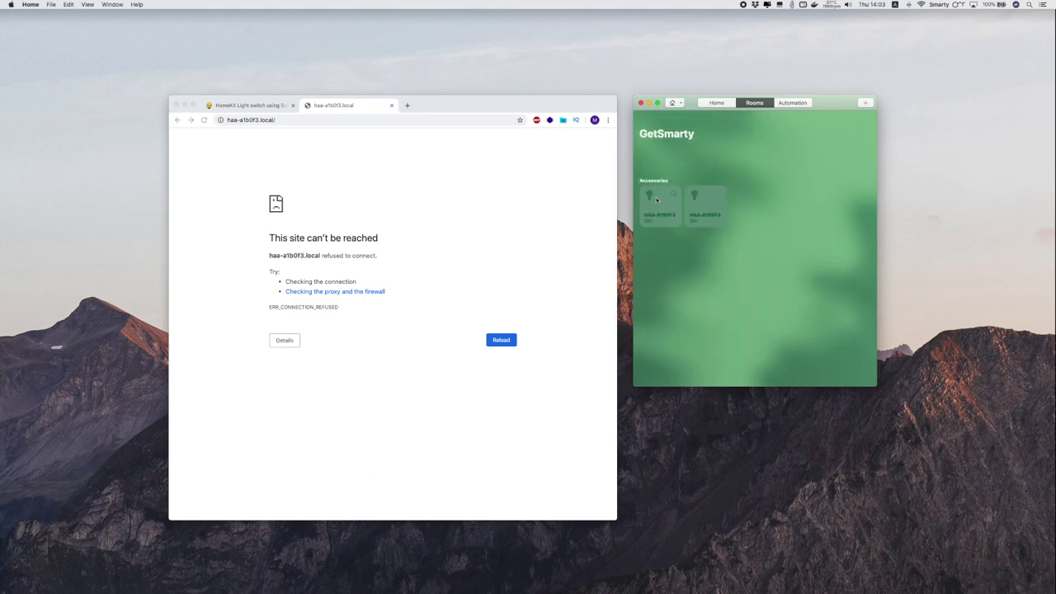
Reload the haa-a1b0f3.local HAA page in Chrome
left_click(208, 124)
left_click(204, 120)
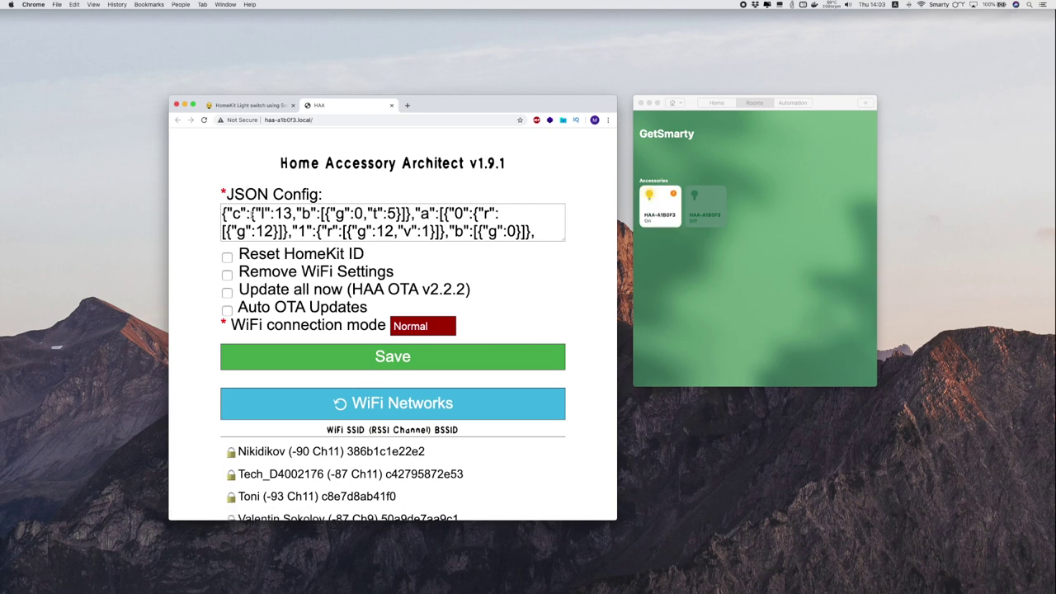
left_click(311, 214)
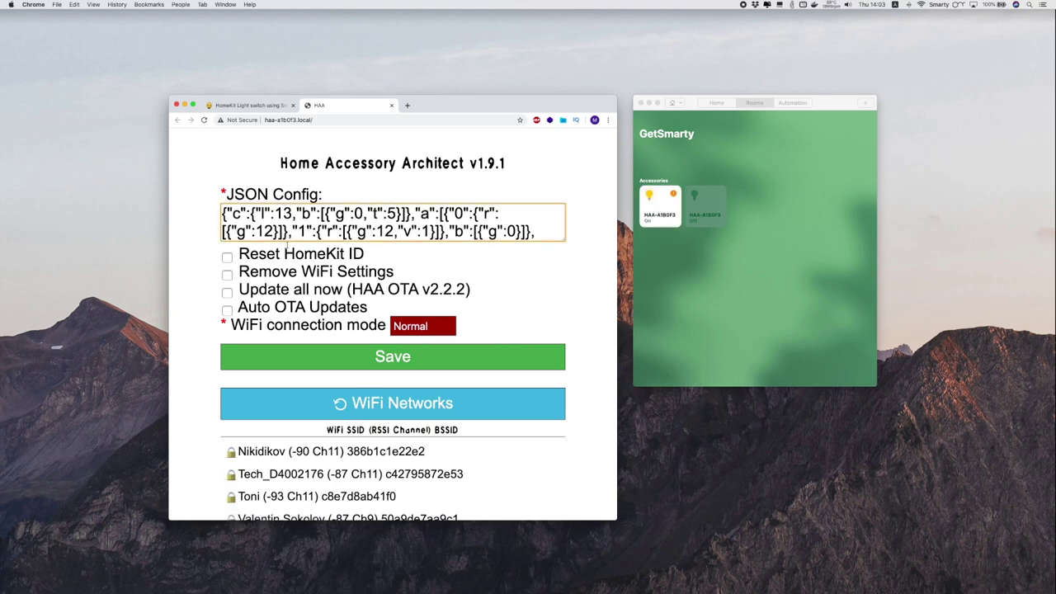
scroll(284, 235, "down", 2)
scroll(285, 232, "up", 2)
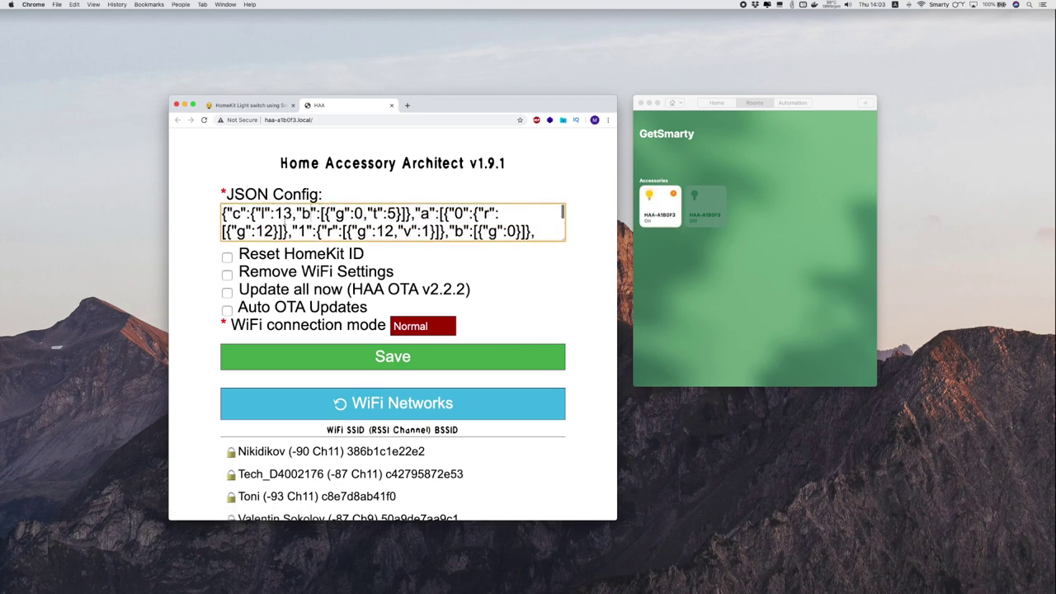
Copy the separate-button-accessories JSON string from the smarty.one guide
left_click(248, 106)
scroll(284, 236, "down", 5)
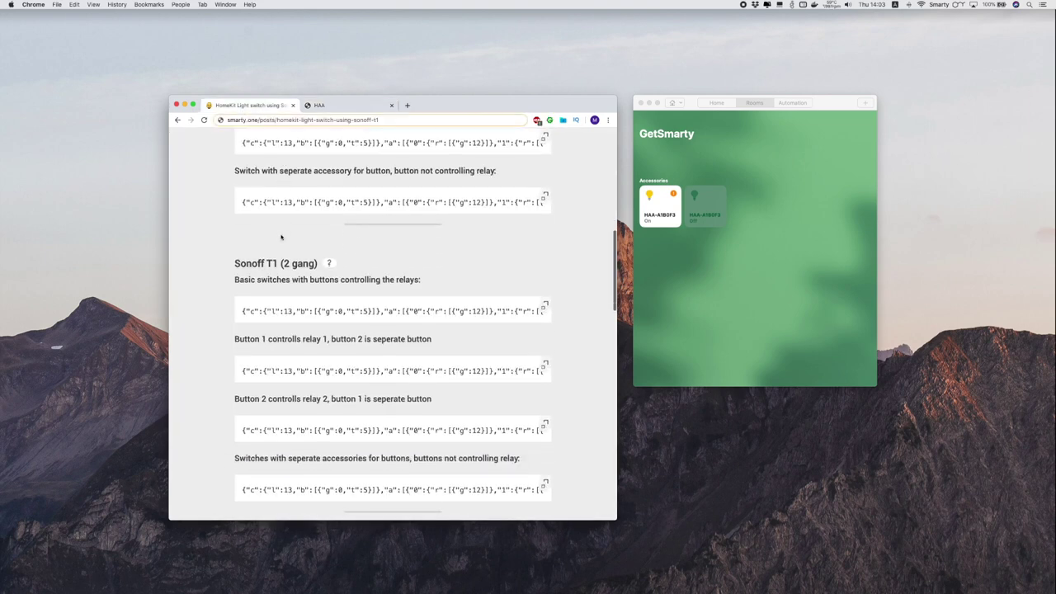
scroll(328, 336, "down", 1)
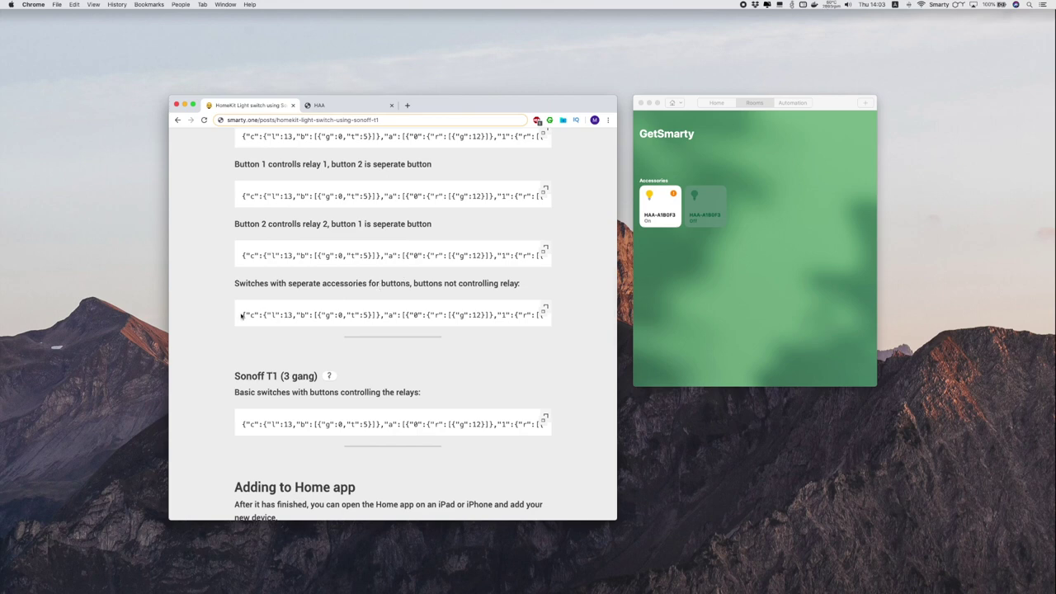
left_click_drag(241, 315, 521, 314)
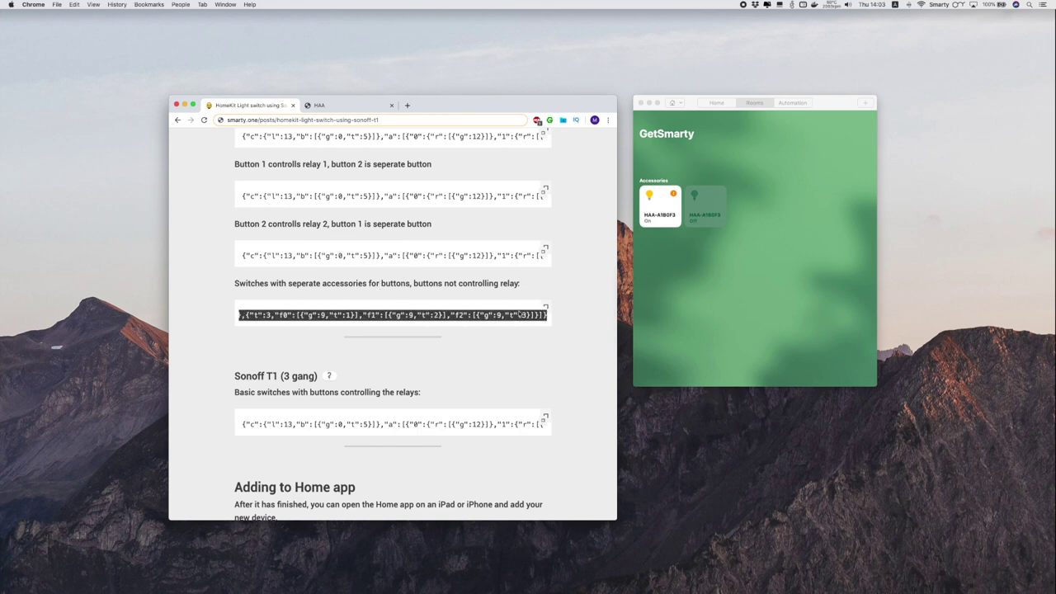
right_click(520, 315)
left_click(535, 327)
Replace the JSON Config contents with the copied JSON and save it
left_click(330, 105)
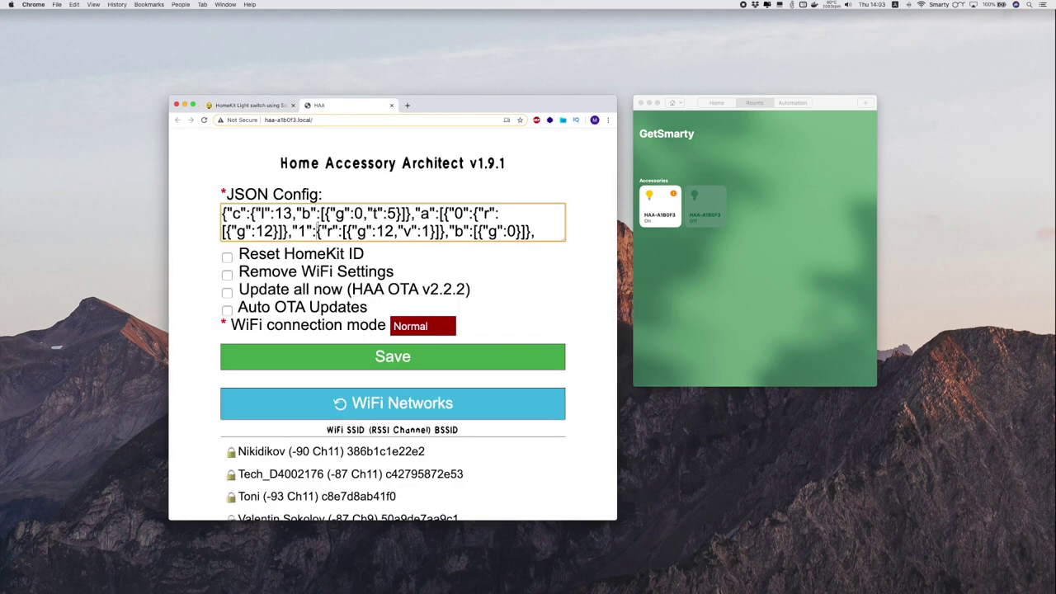
key("super+a")
right_click(320, 220)
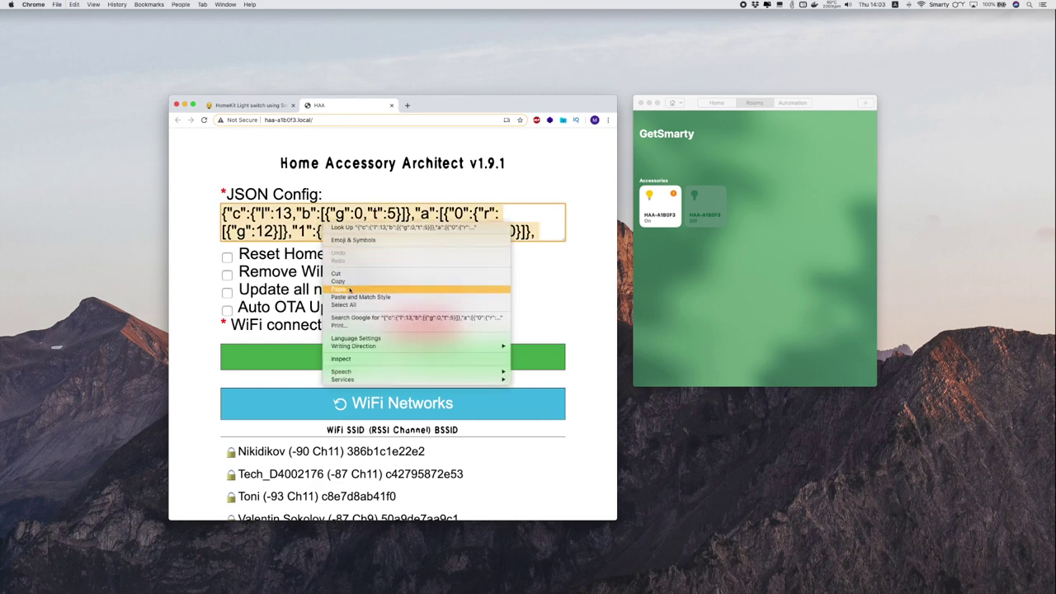
left_click(375, 289)
left_click(389, 361)
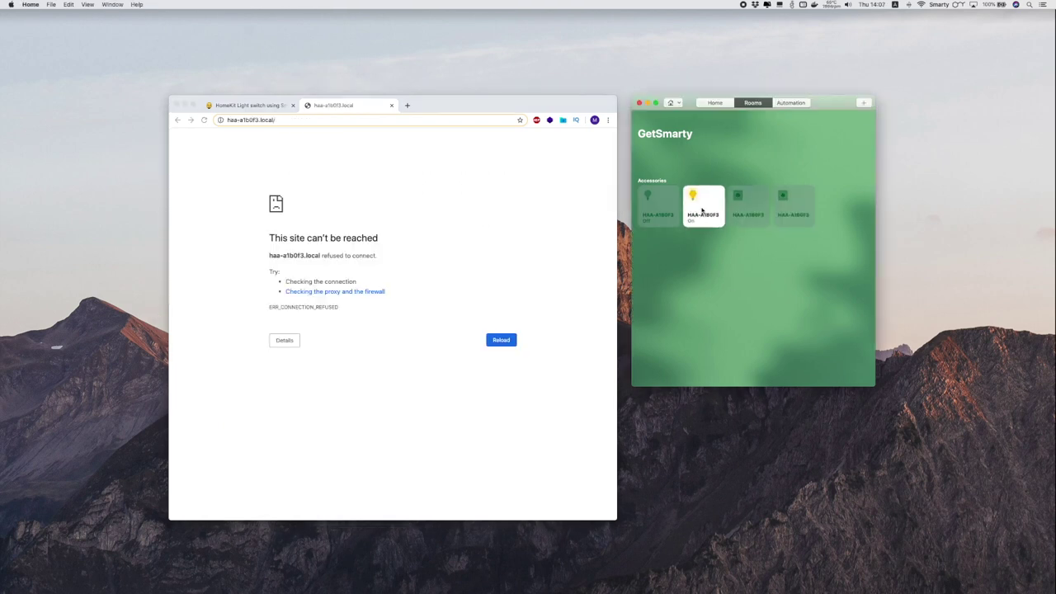
Rename the second light accessory to Light 2
left_click(702, 211)
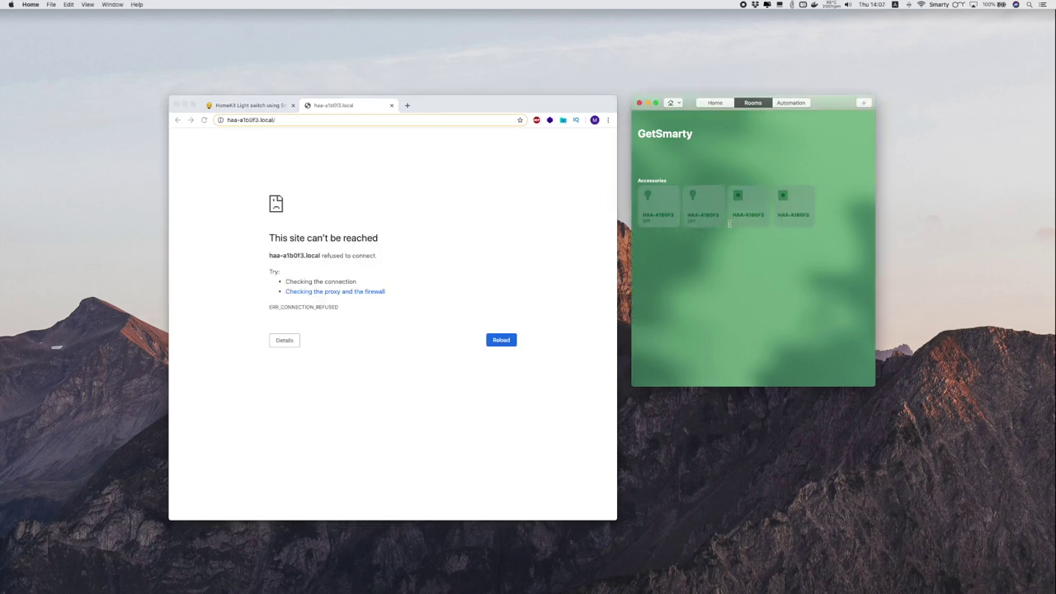
left_click(729, 223)
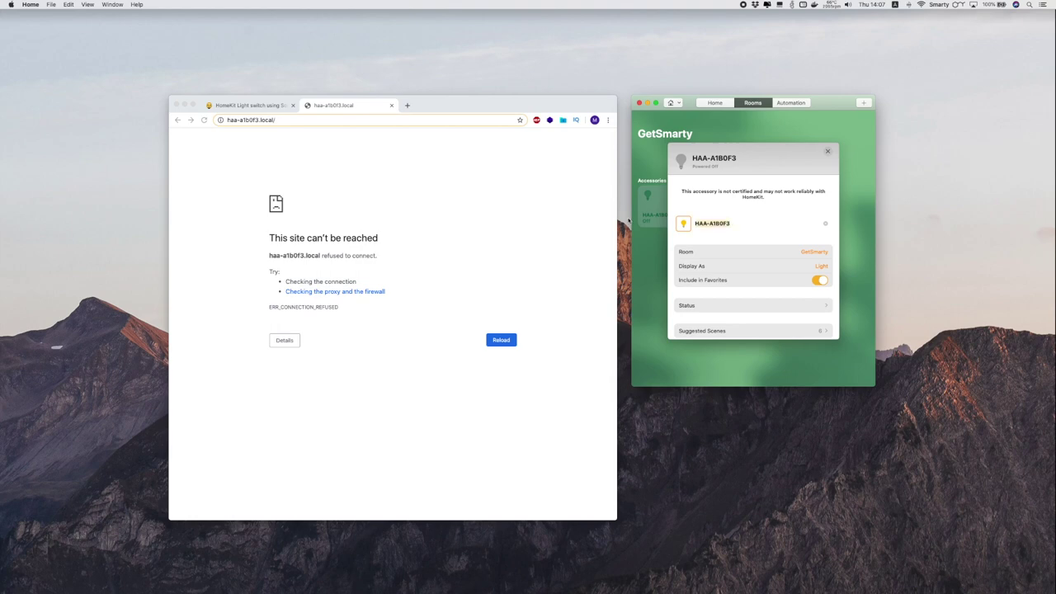
type("Light 2")
left_click(843, 165)
Rename the other light accessory to Light 1
right_click(695, 223)
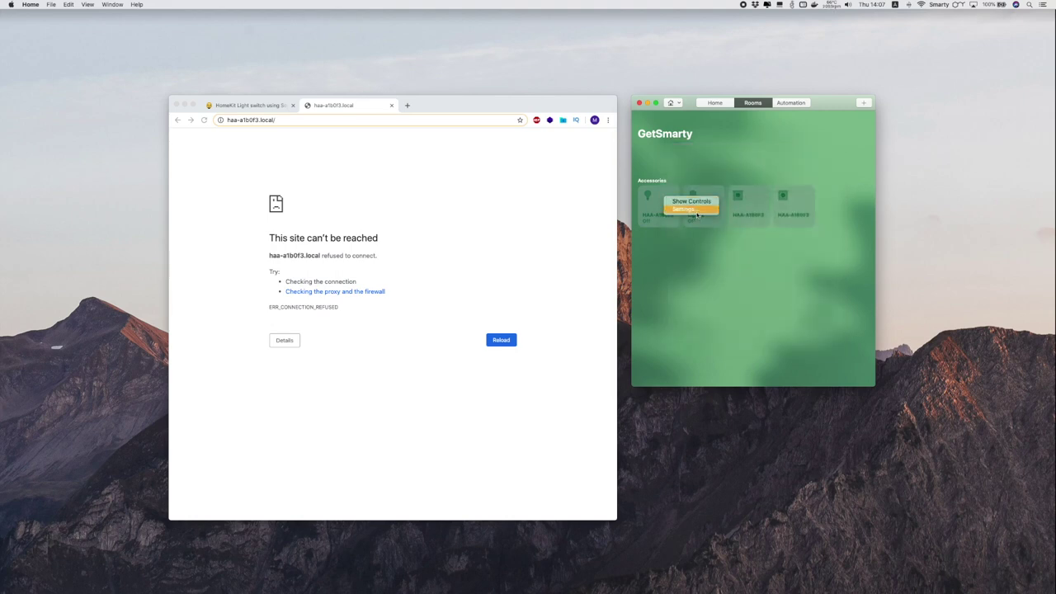
left_click(697, 210)
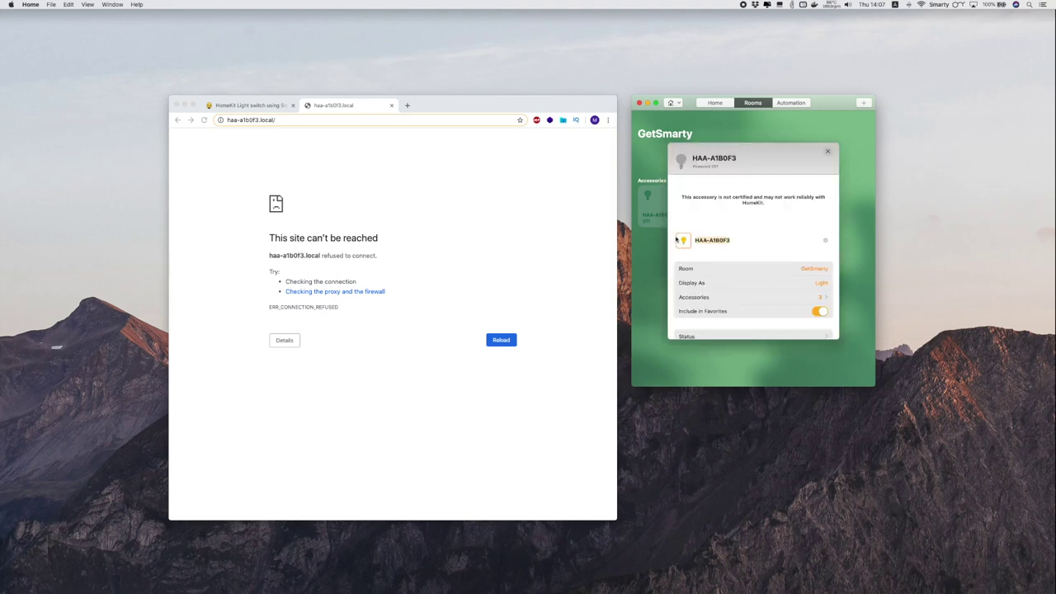
type("Light 1")
left_click(828, 152)
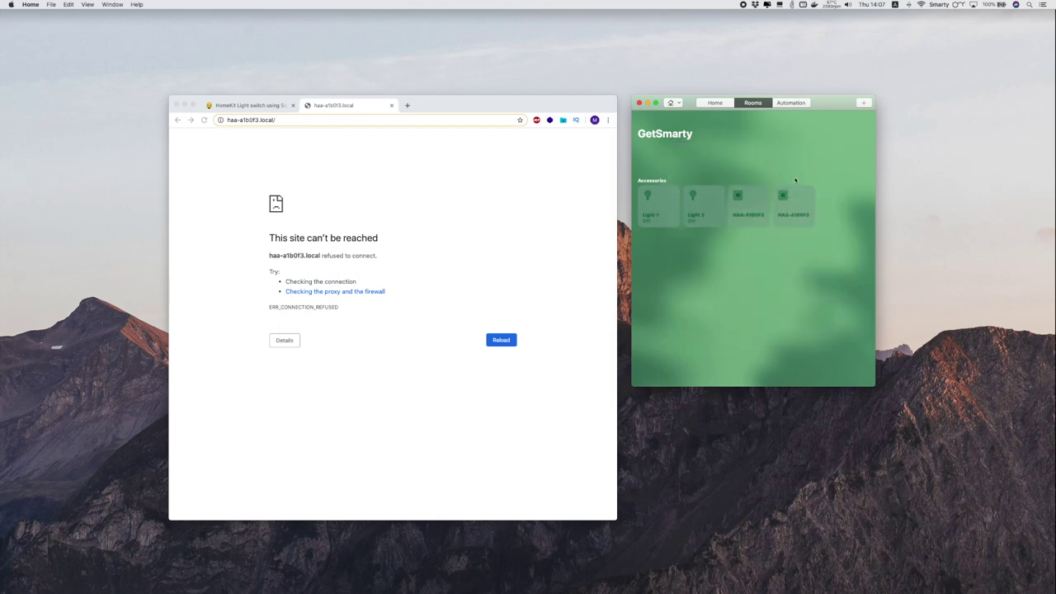
Set the HAA-A1B0F3 button's Single Press action to turn Light 1 on
left_click(749, 218)
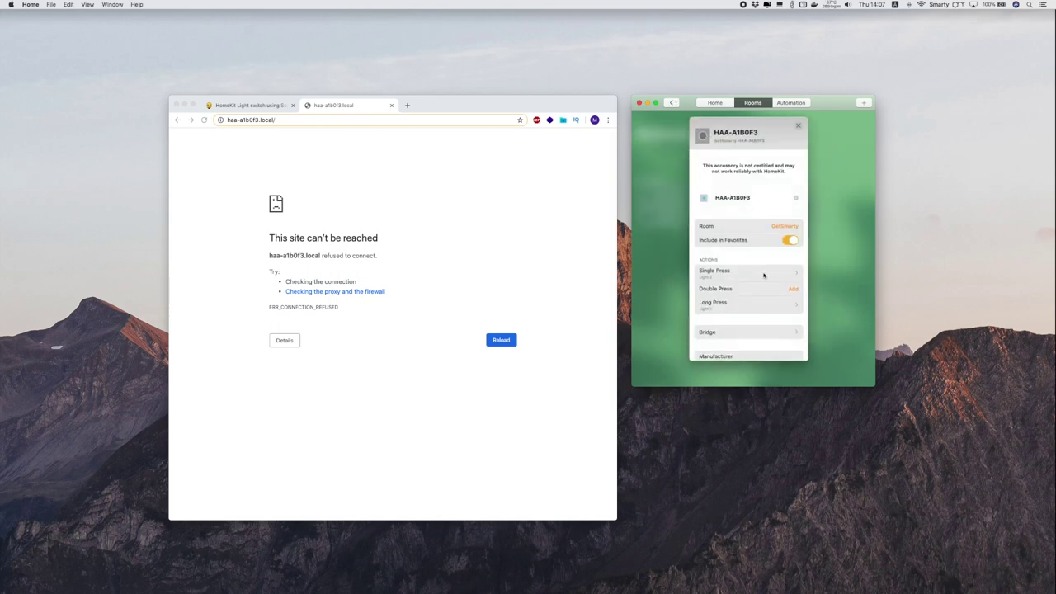
left_click(791, 275)
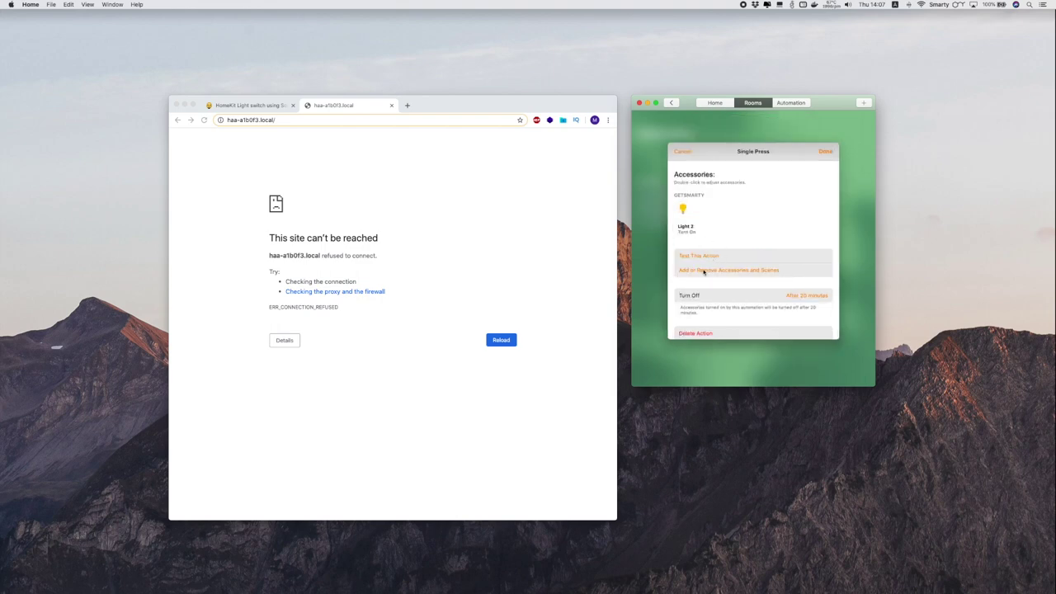
left_click(703, 271)
scroll(714, 285, "down", 10)
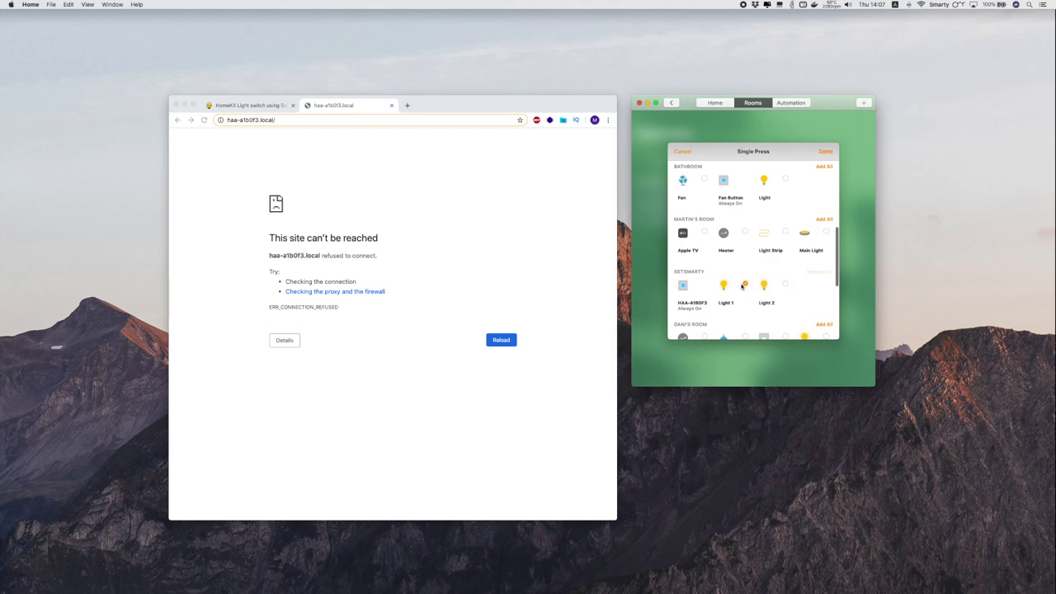
left_click(825, 152)
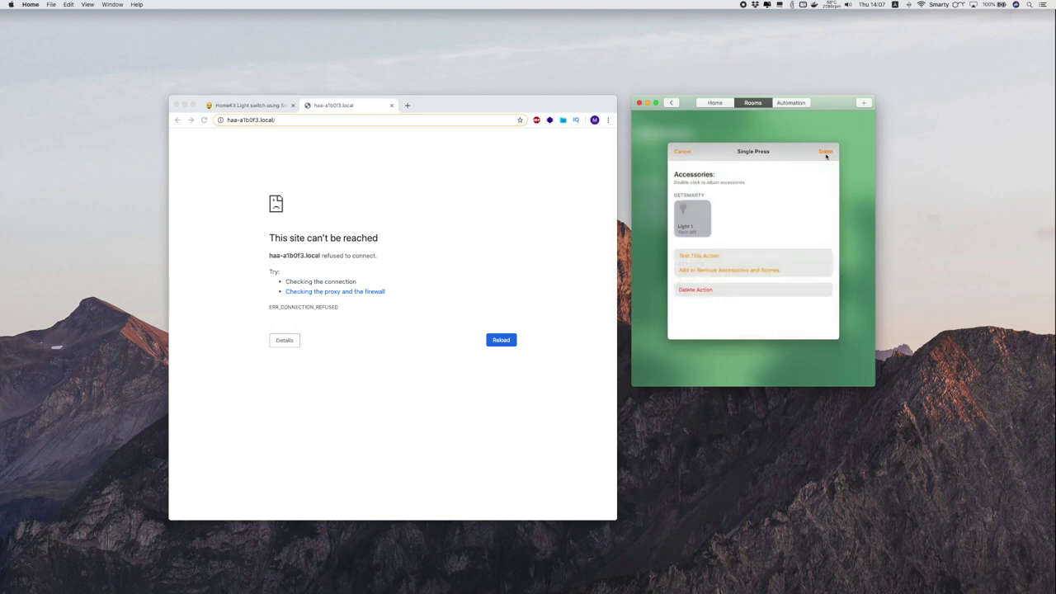
left_click(694, 216)
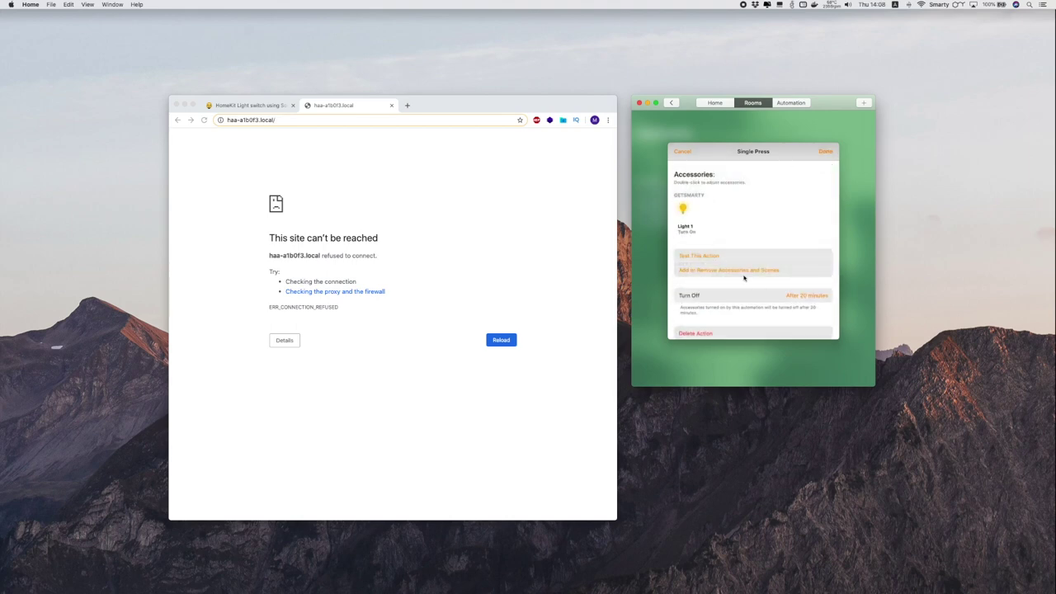
left_click(825, 151)
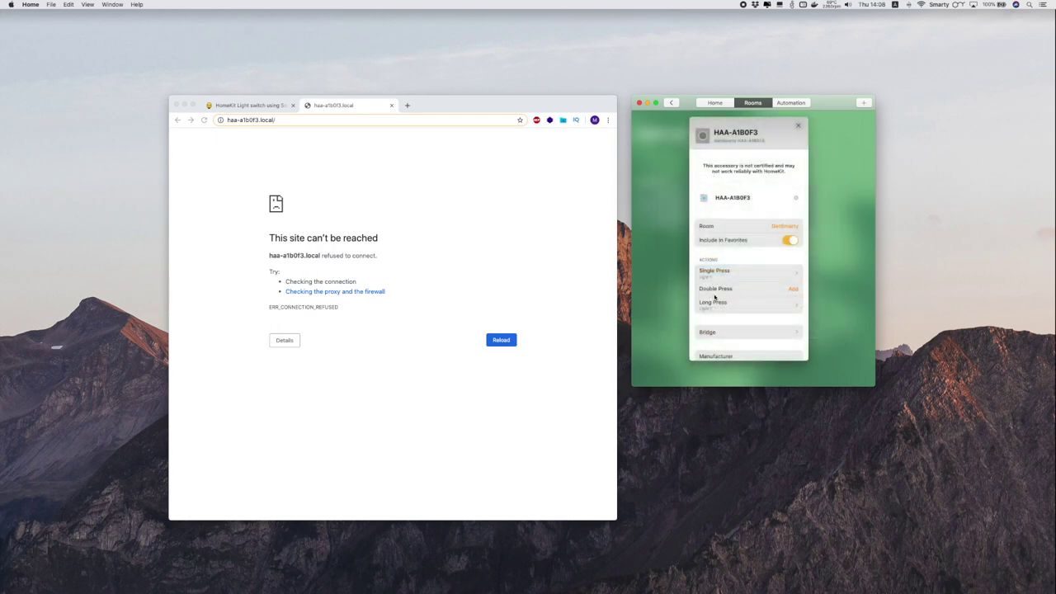
left_click(797, 125)
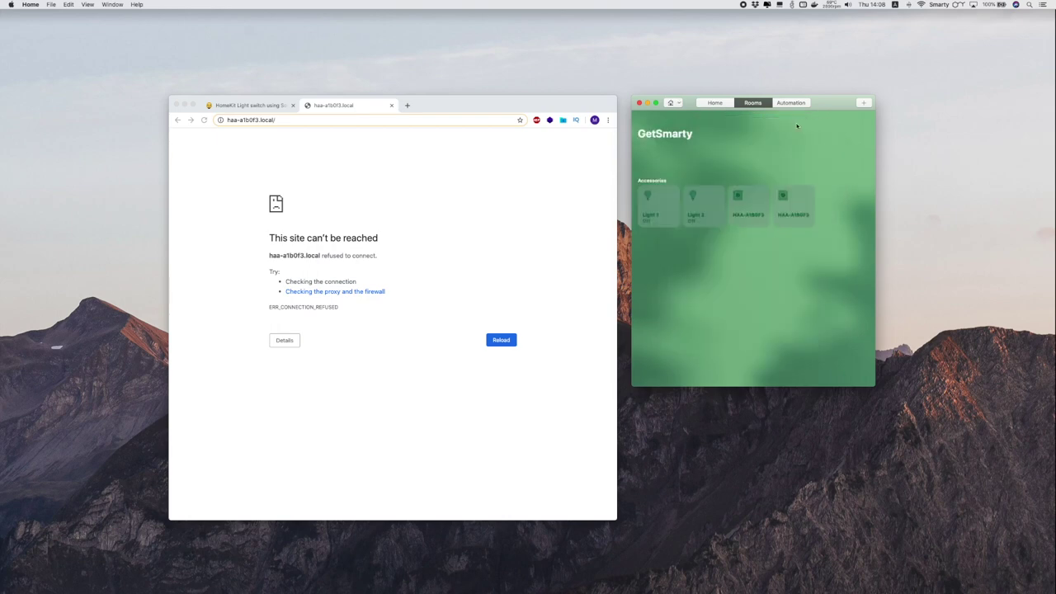
Add a Single Press action turning Light 2 on, with an off timer
left_click(805, 201)
left_click(836, 272)
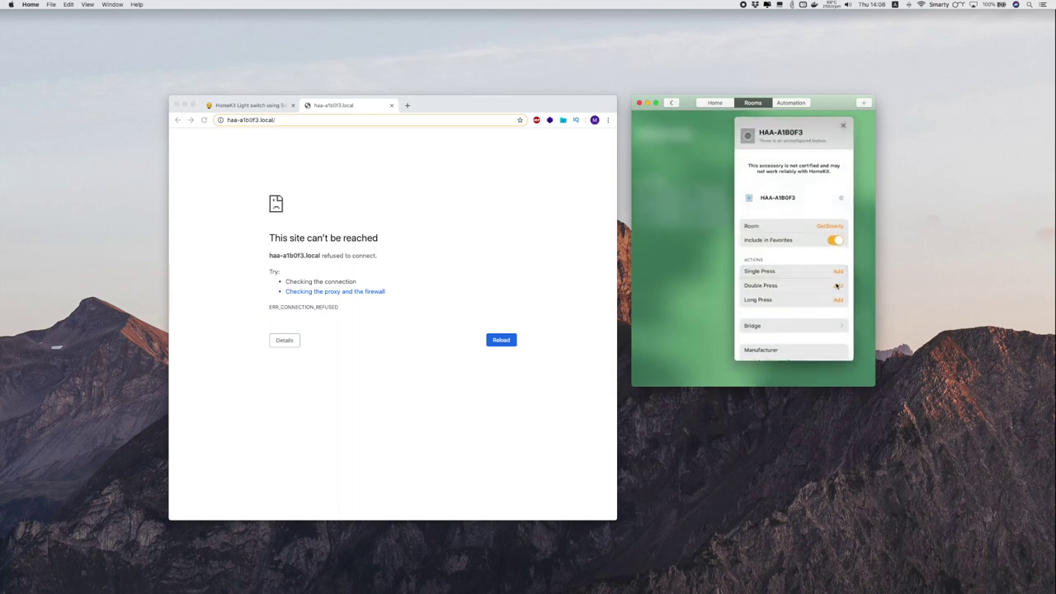
scroll(774, 267, "down", 5)
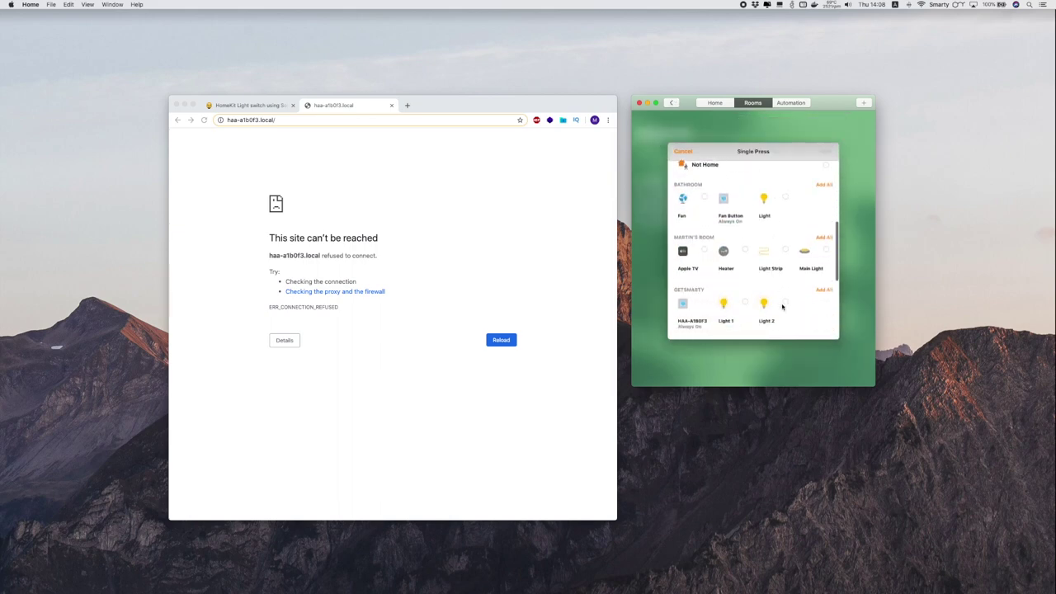
left_click(826, 152)
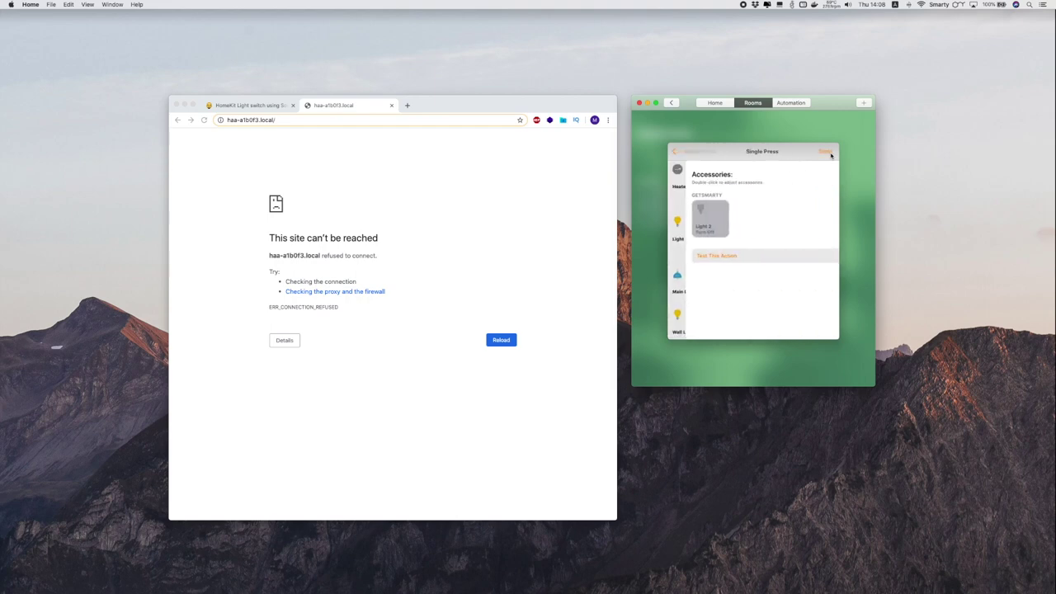
left_click(695, 226)
left_click(819, 277)
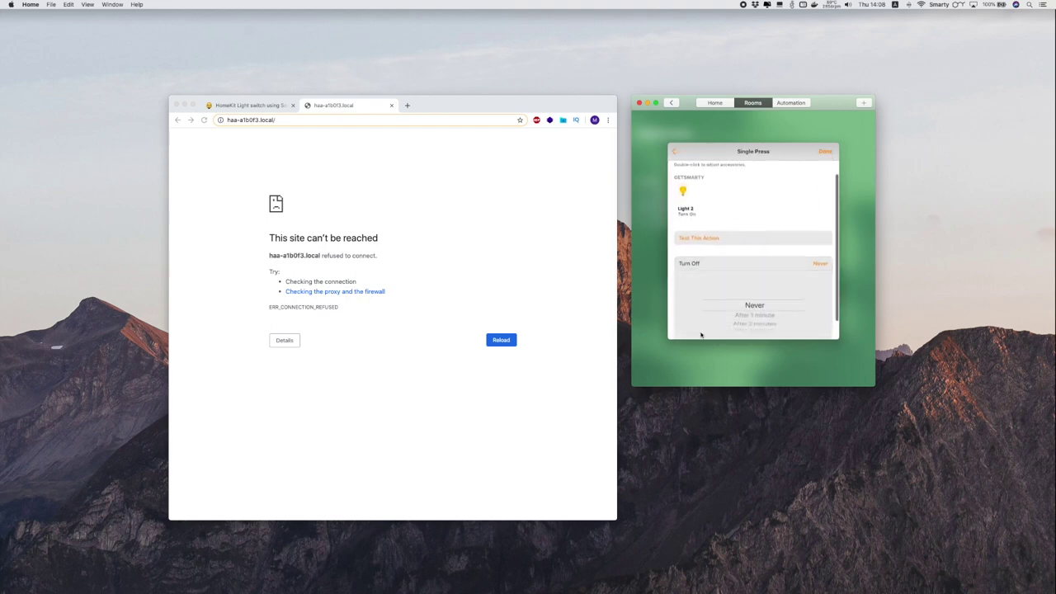
scroll(707, 327, "down", 3)
scroll(707, 327, "up", 1)
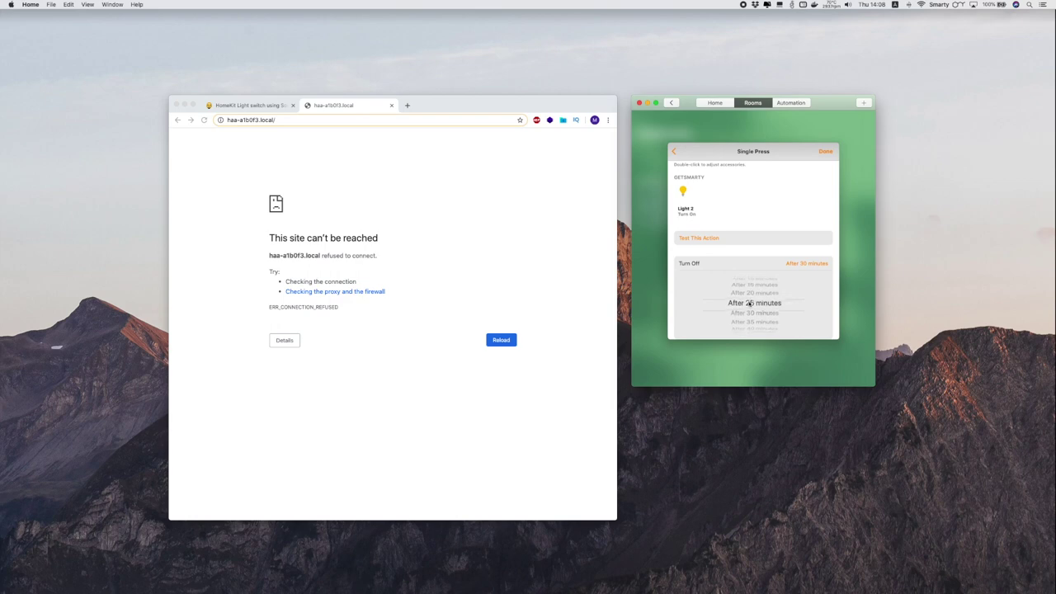
left_click(830, 152)
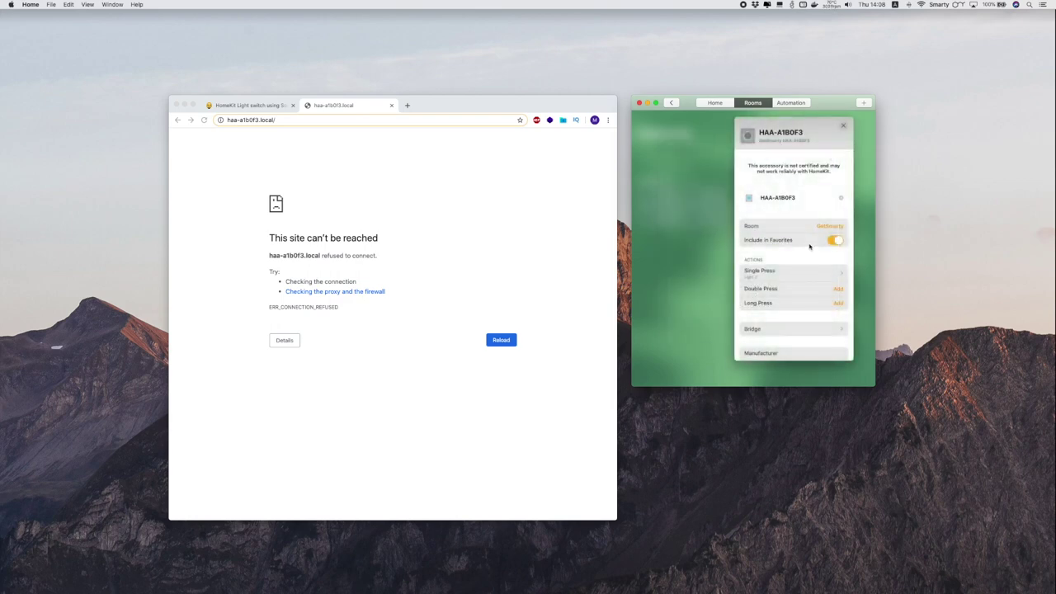
Add a Long Press action that turns Light 2 off
left_click(838, 303)
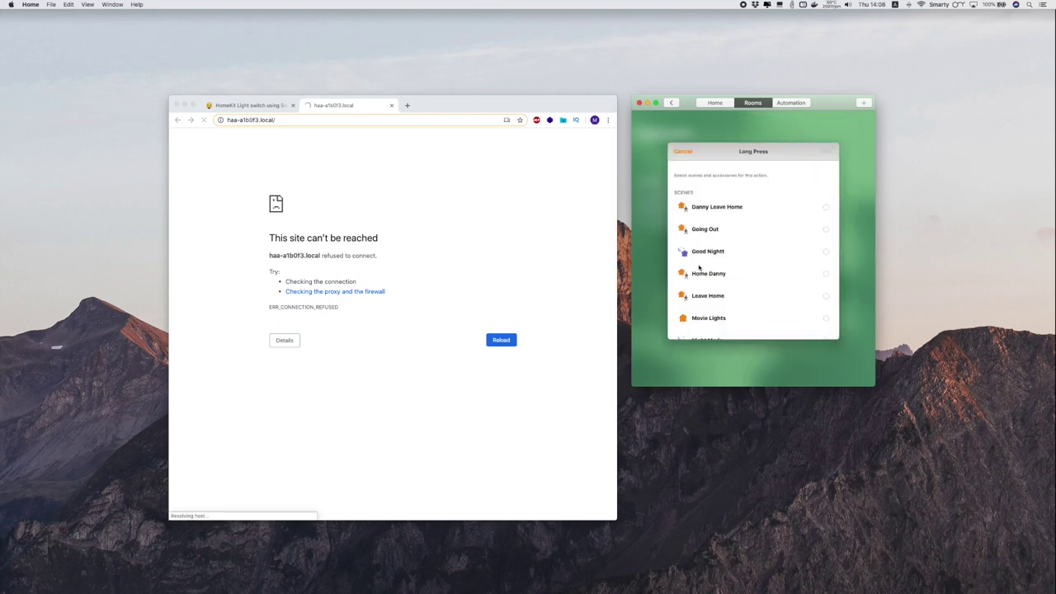
scroll(700, 269, "down", 6)
left_click(785, 284)
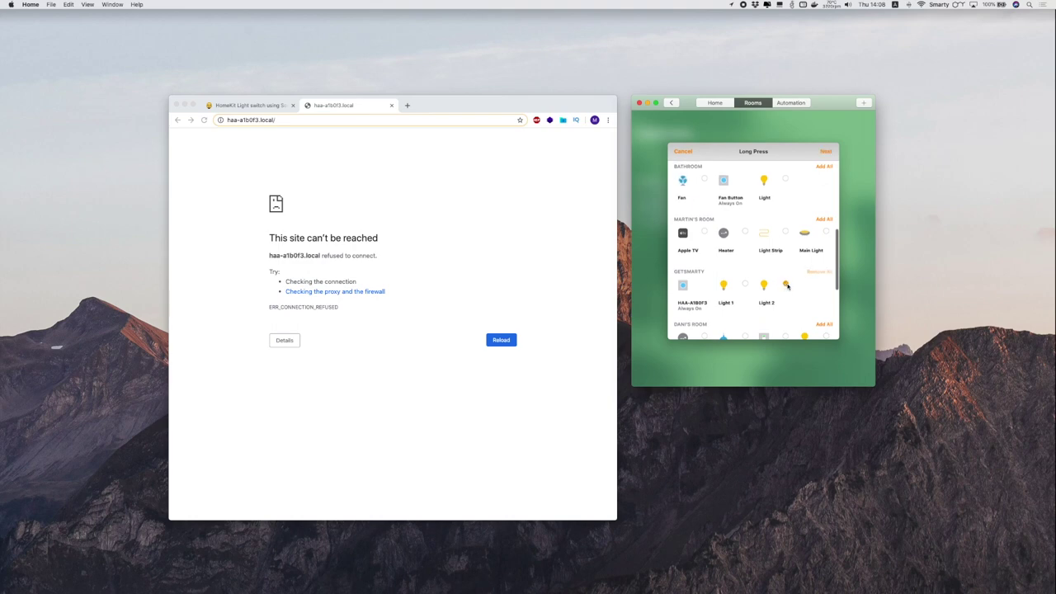
left_click(826, 152)
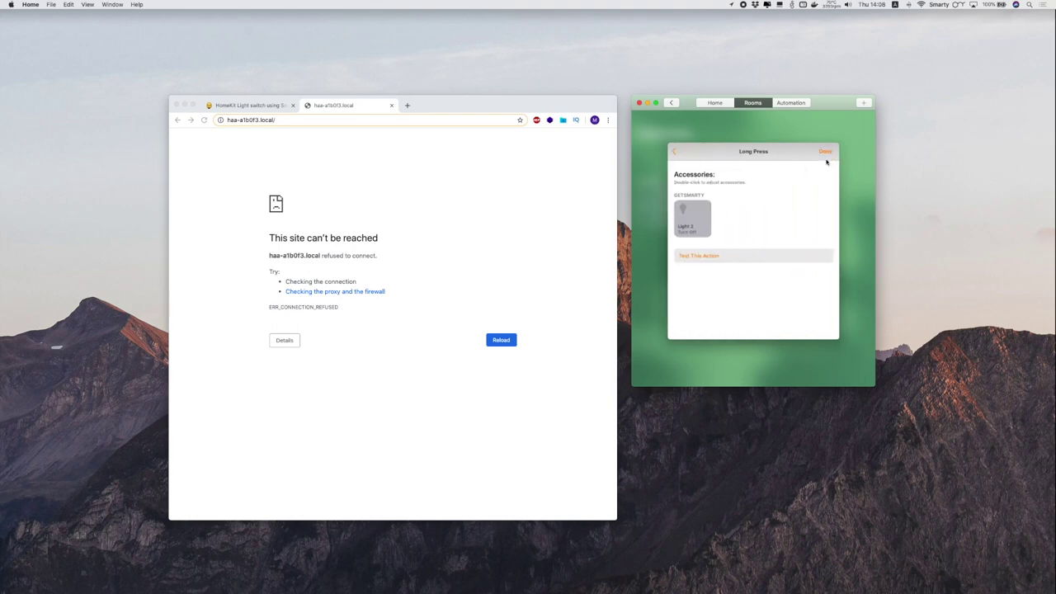
left_click(825, 154)
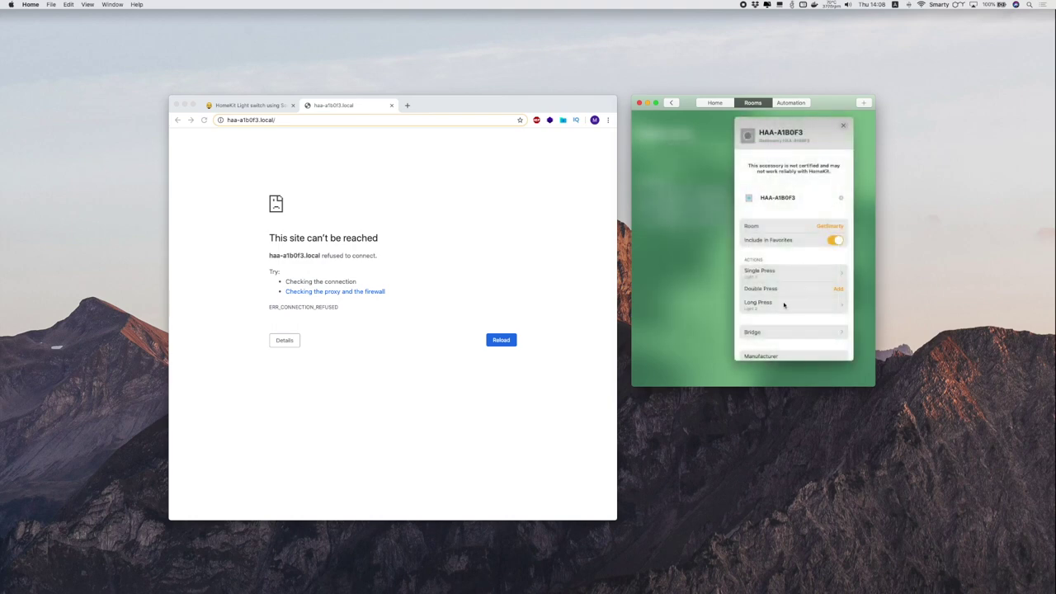
left_click(843, 129)
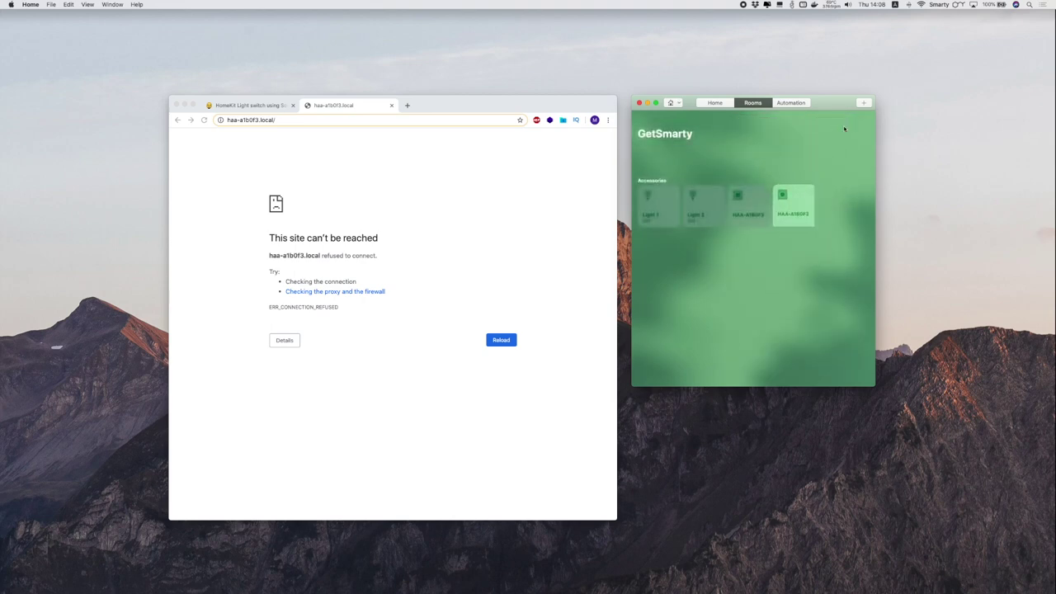
Reopen the HAA-A1B0F3 button's details to confirm Light 2 under Single Press and Long Press
left_click(790, 207)
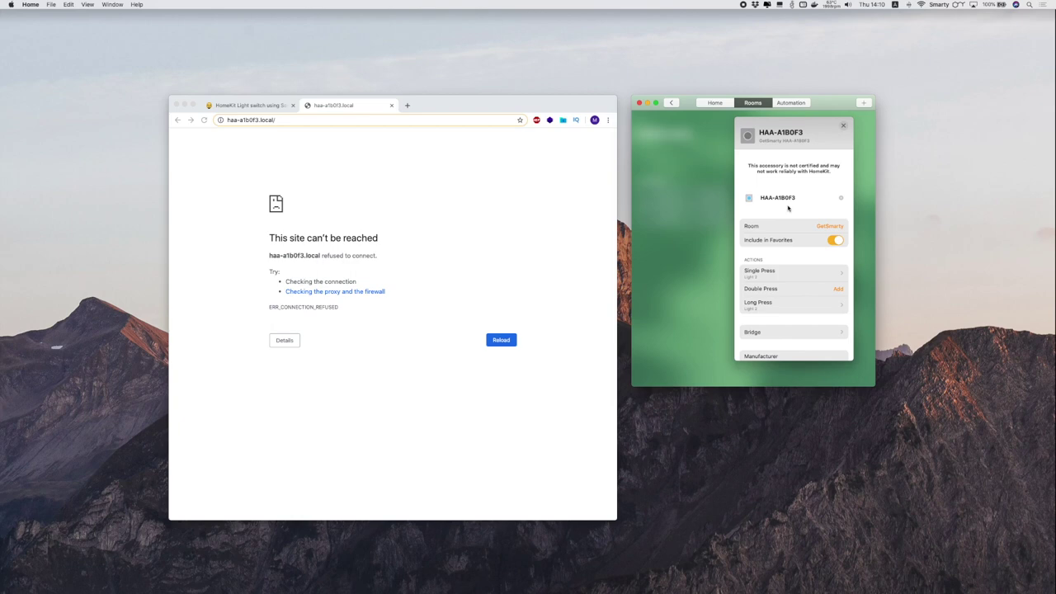